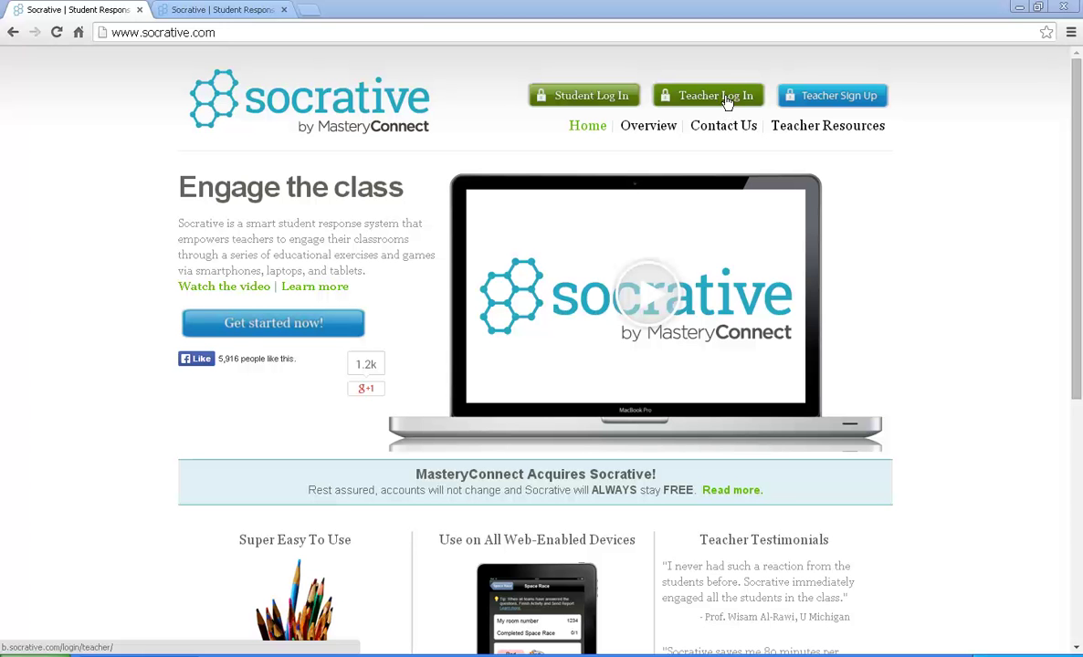
Step: Log in through Teacher Log In with the account e-mail and password
left_click(727, 103)
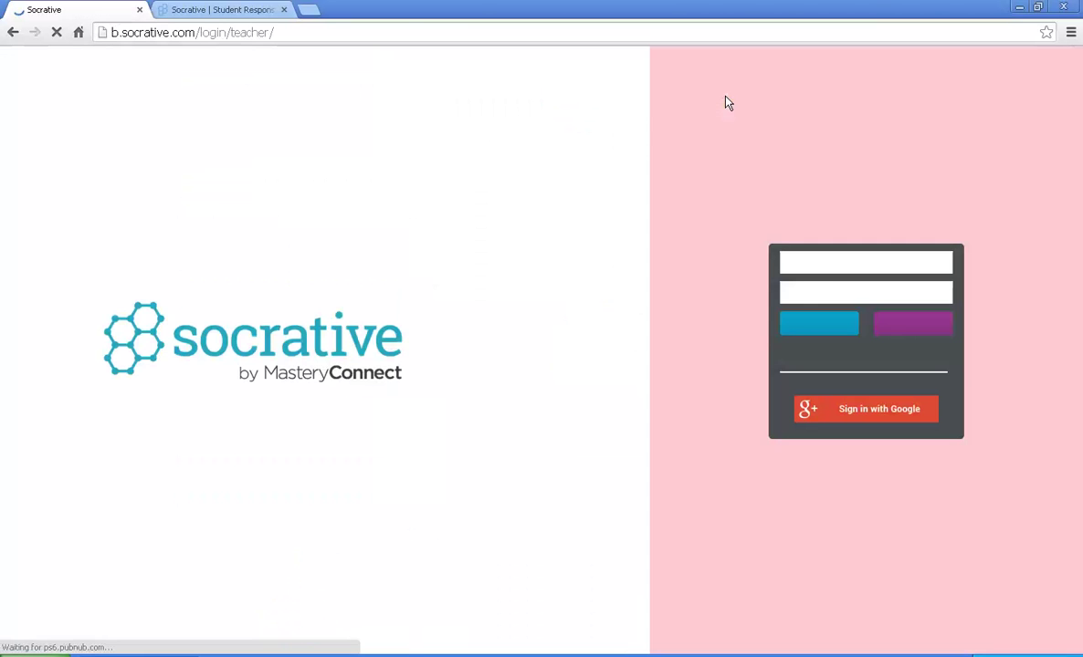
left_click(832, 264)
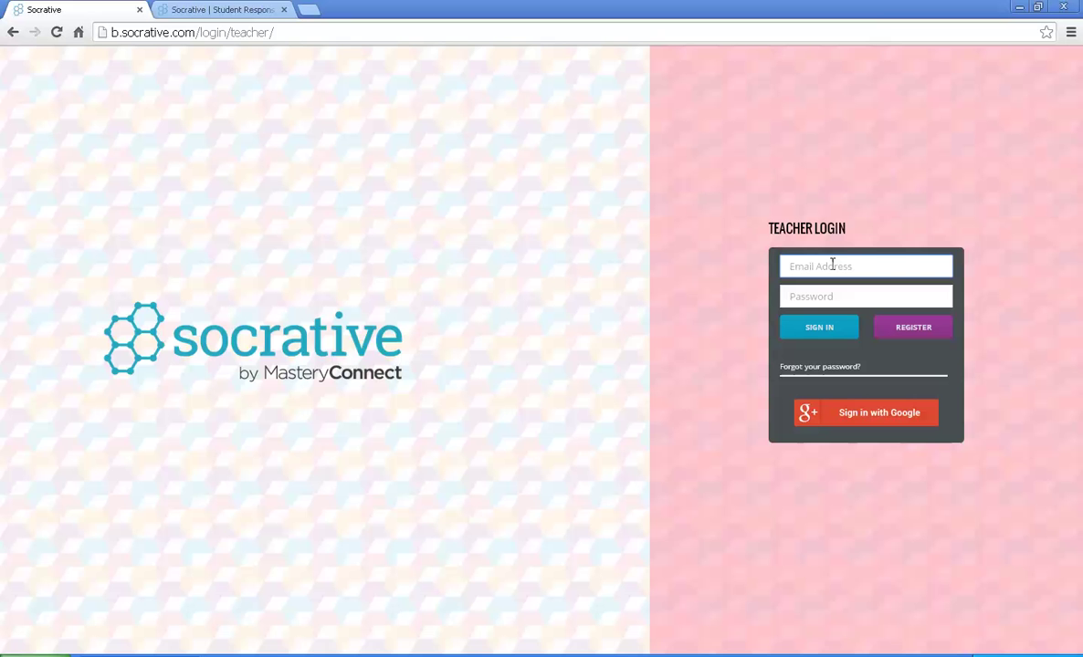
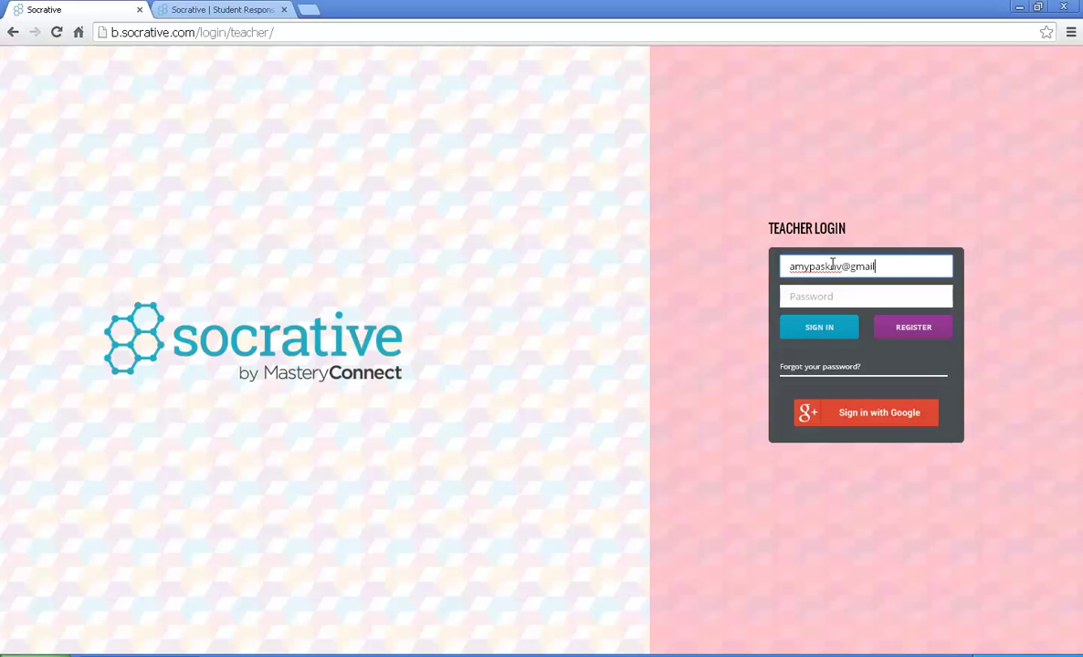
key("Tab")
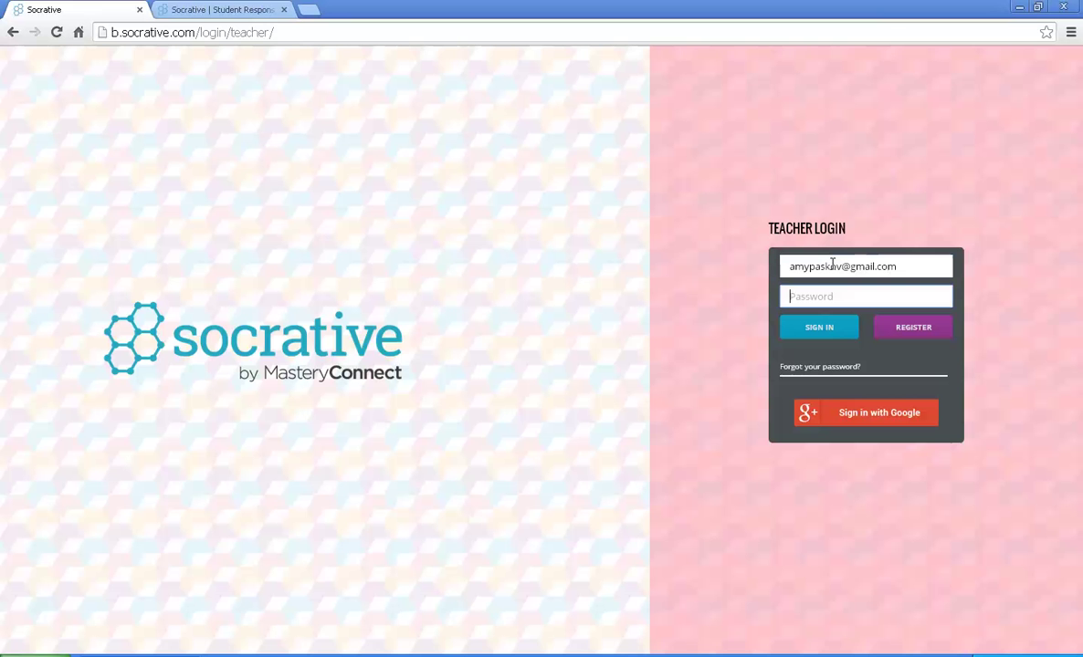
type("••••••")
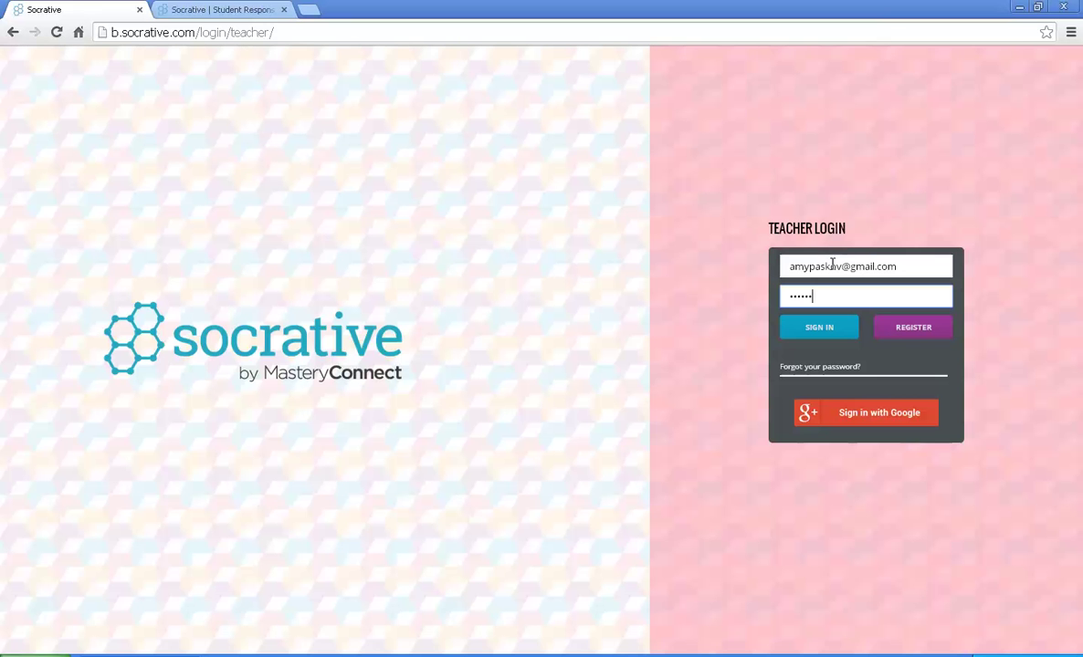
type("••••••")
left_click(819, 331)
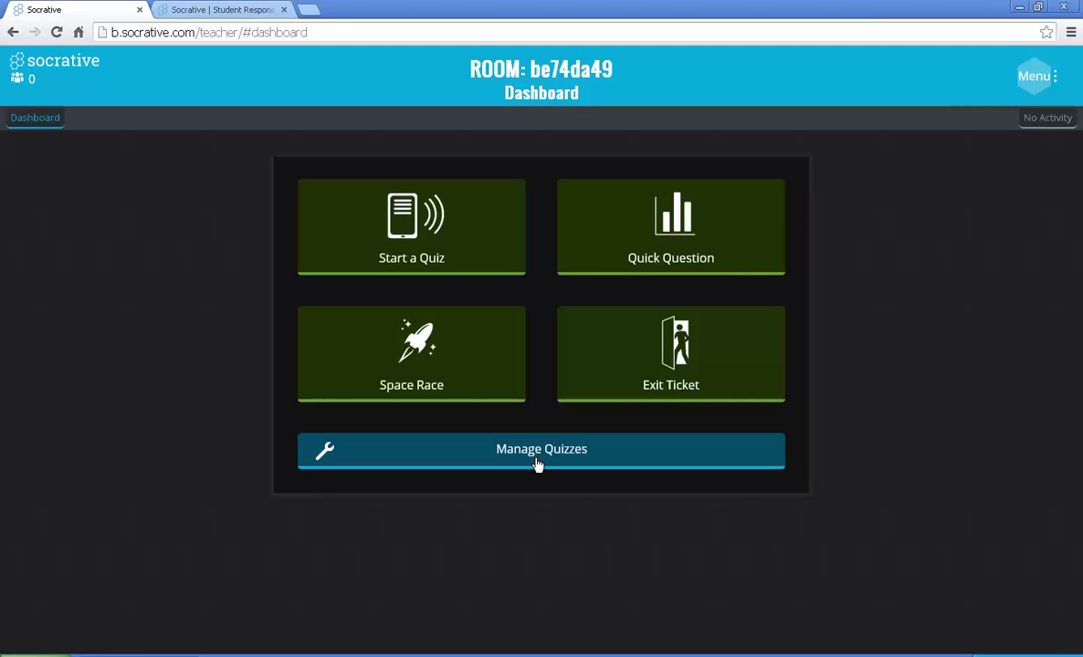
Step: Start an Exit Ticket, then finish it with reports set to View later
left_click(664, 377)
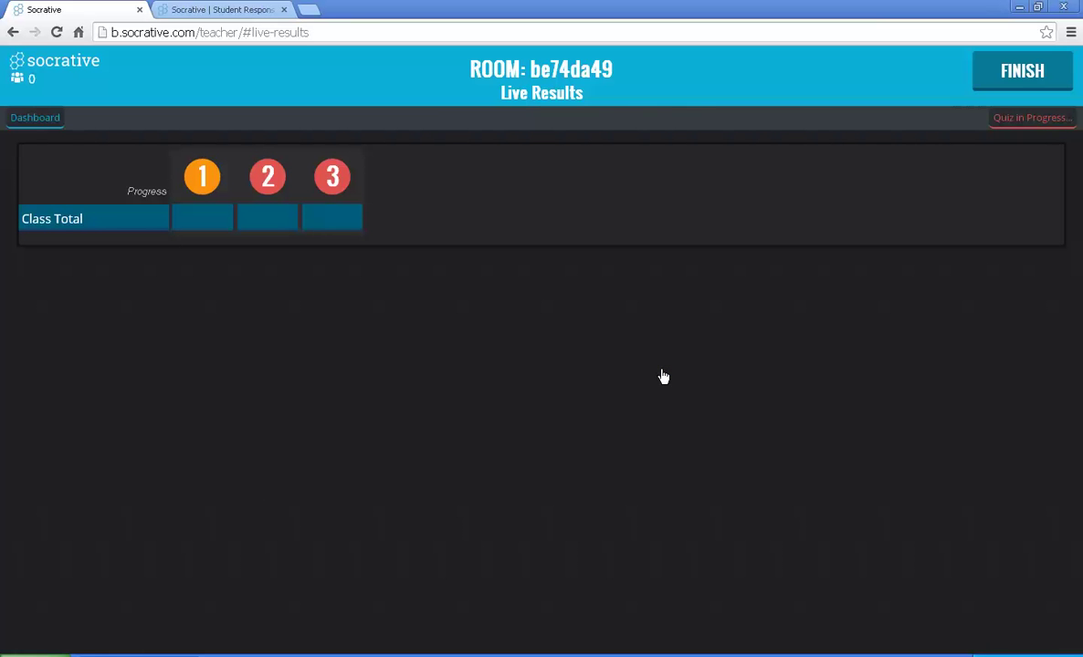
left_click(998, 73)
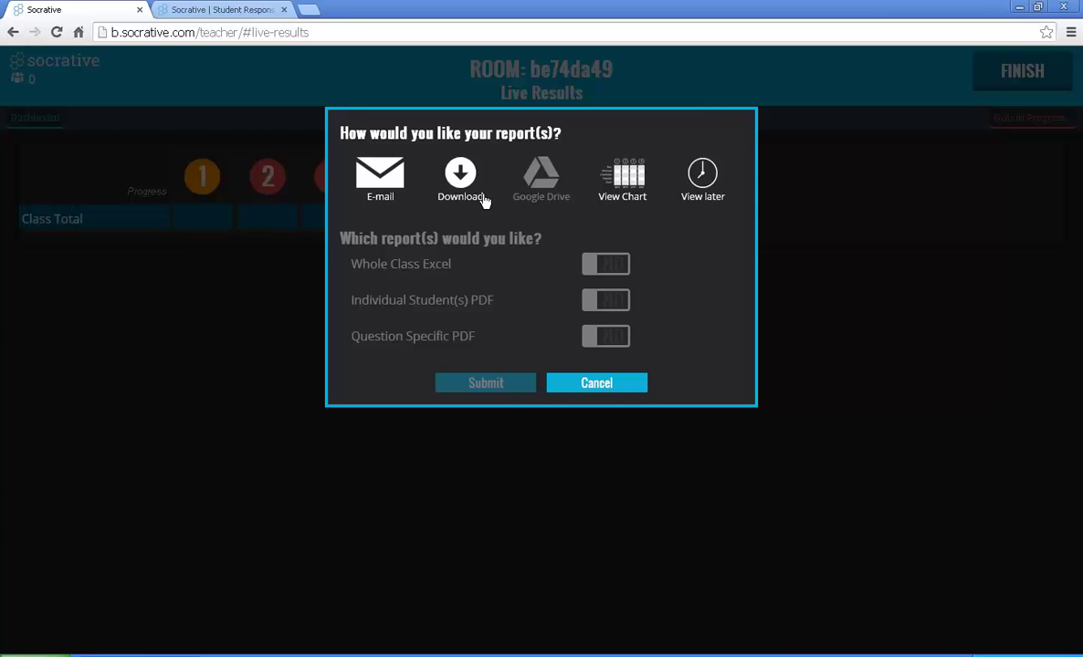
left_click(699, 187)
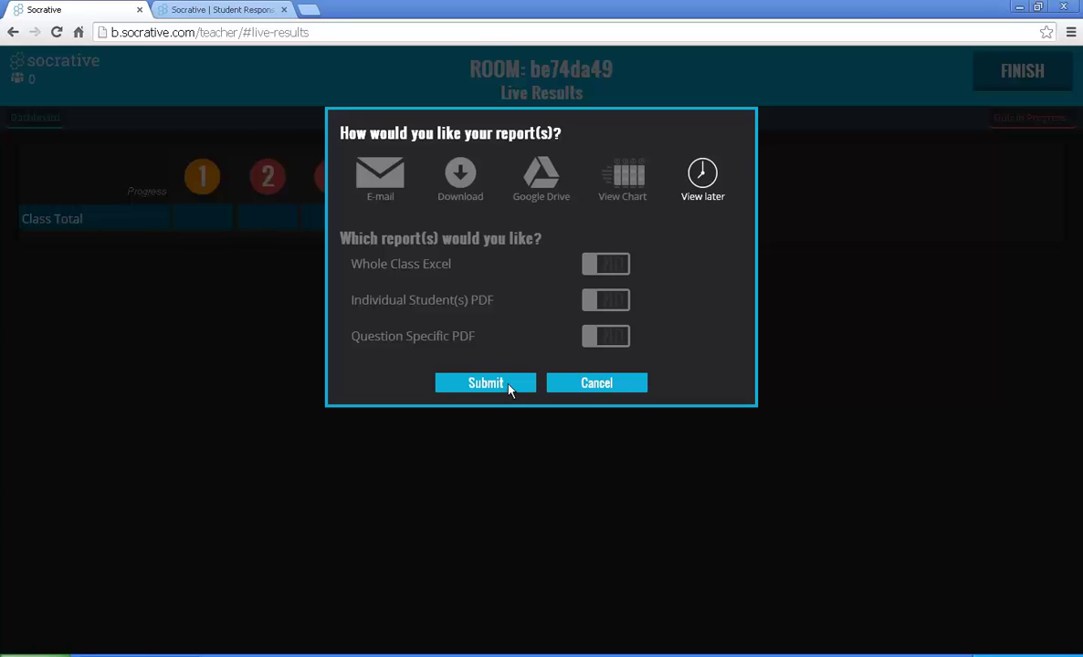
left_click(486, 384)
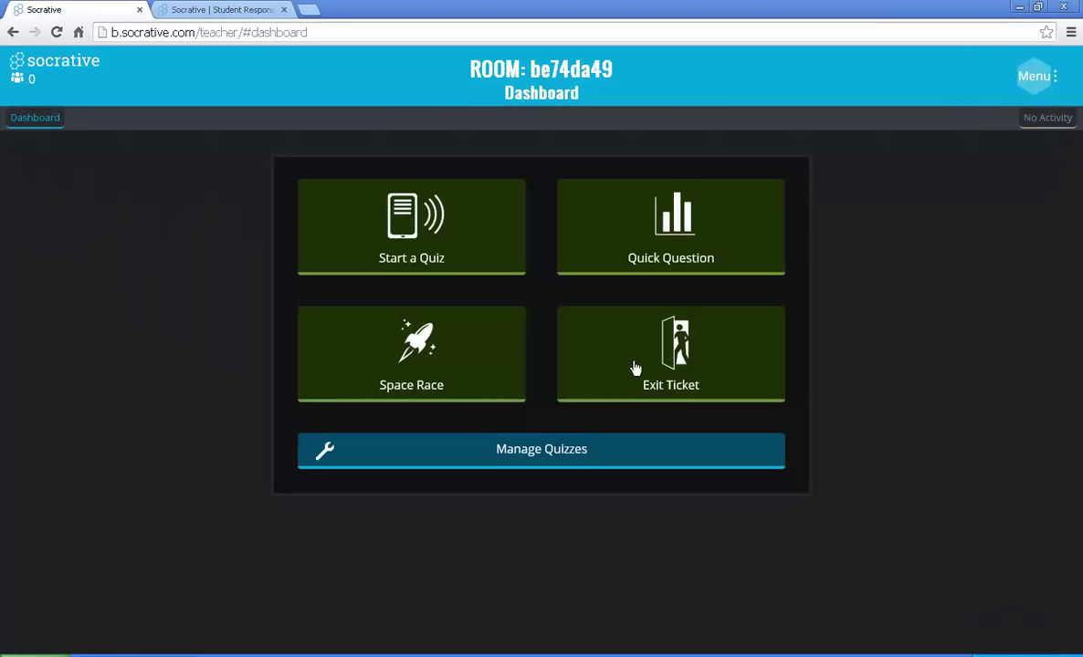
Step: Start another Exit Ticket, cancel finishing it, and go back to the Dashboard
left_click(636, 368)
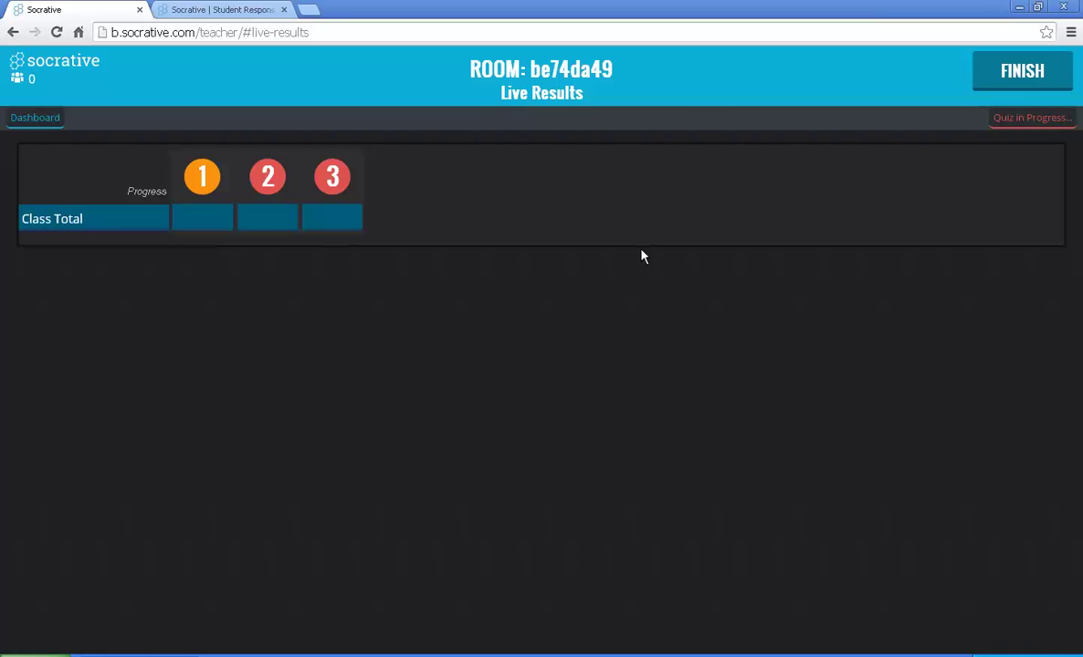
left_click(1015, 82)
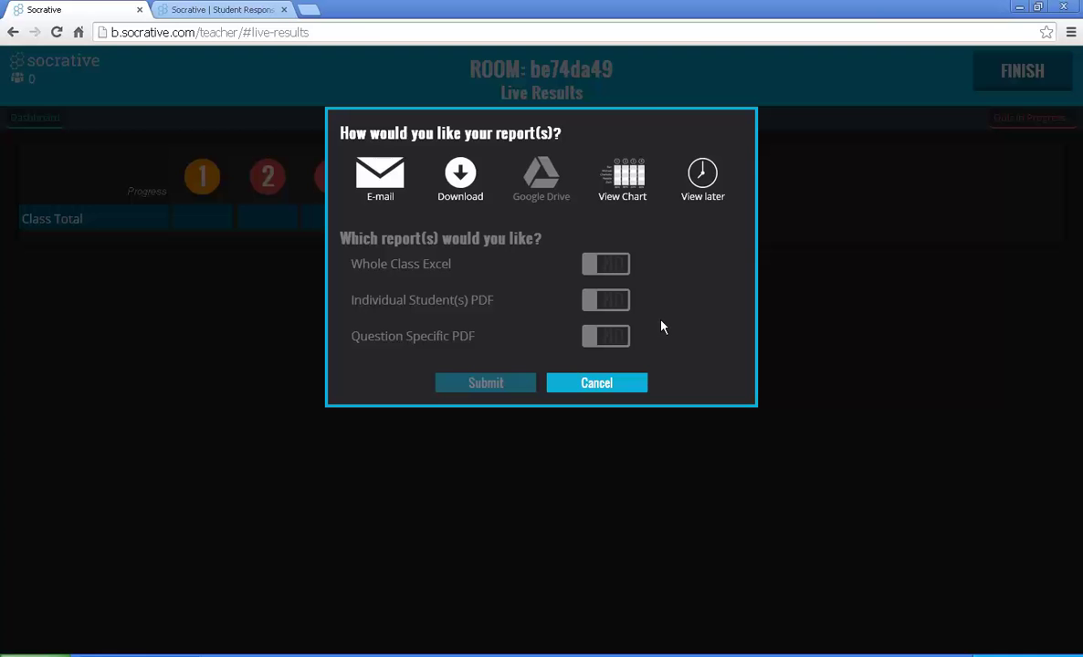
left_click(596, 383)
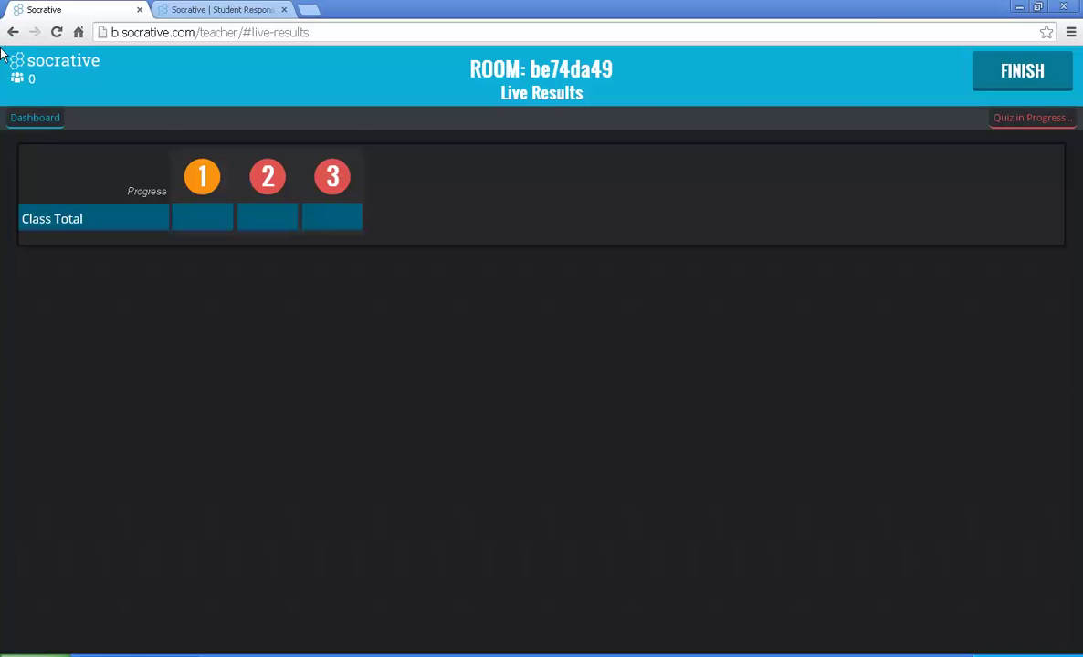
left_click(36, 119)
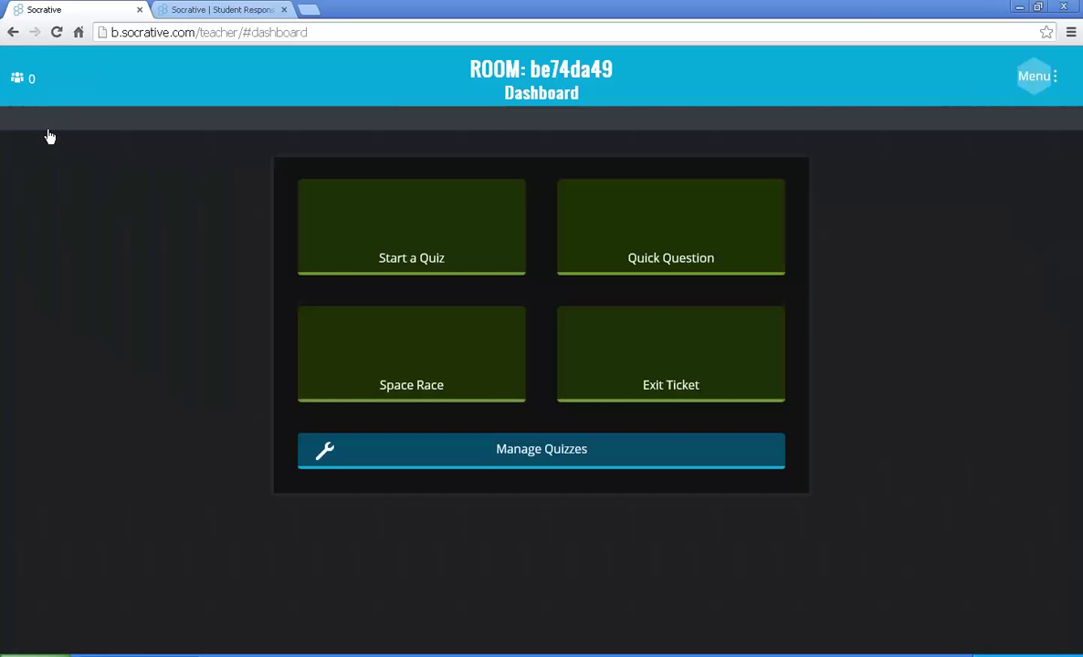
left_click(713, 258)
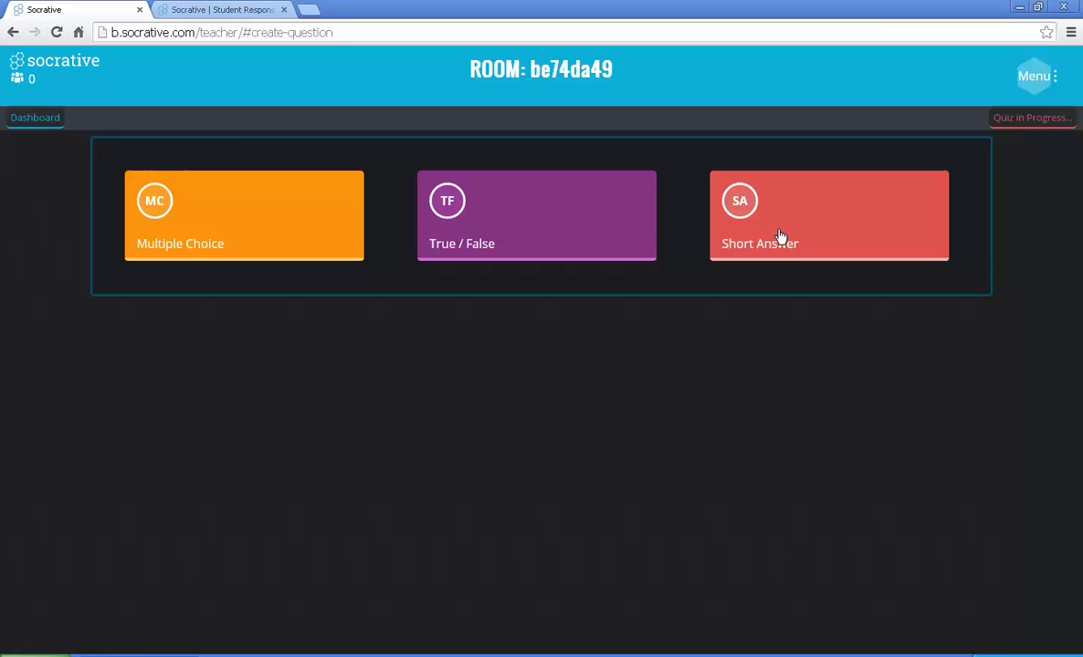
left_click(34, 124)
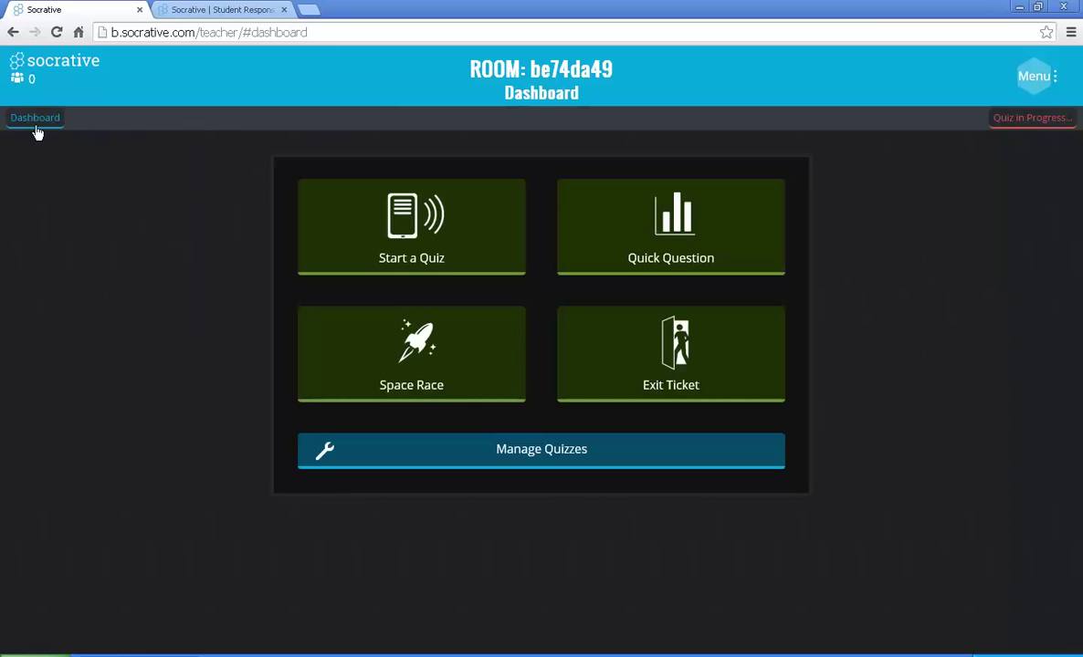
left_click(428, 372)
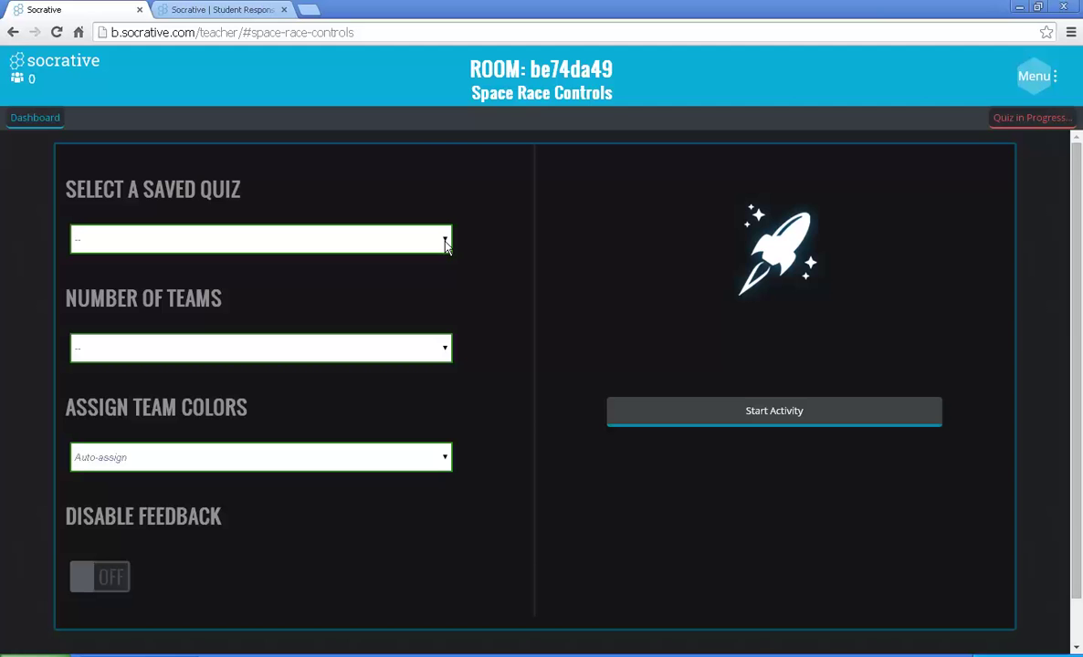
left_click(445, 243)
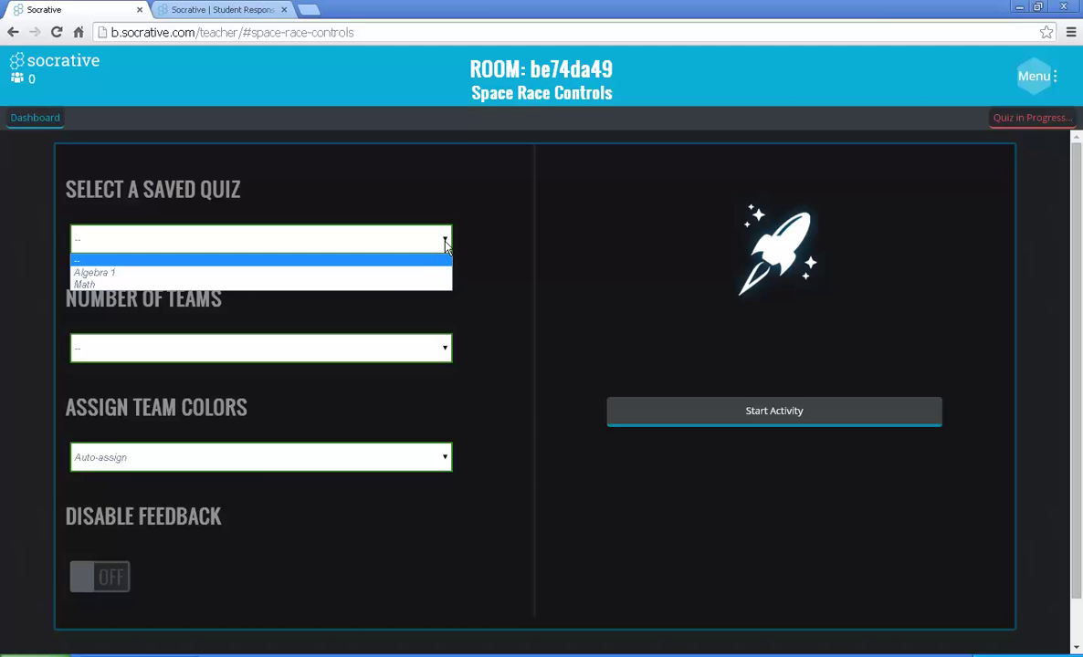
left_click(396, 285)
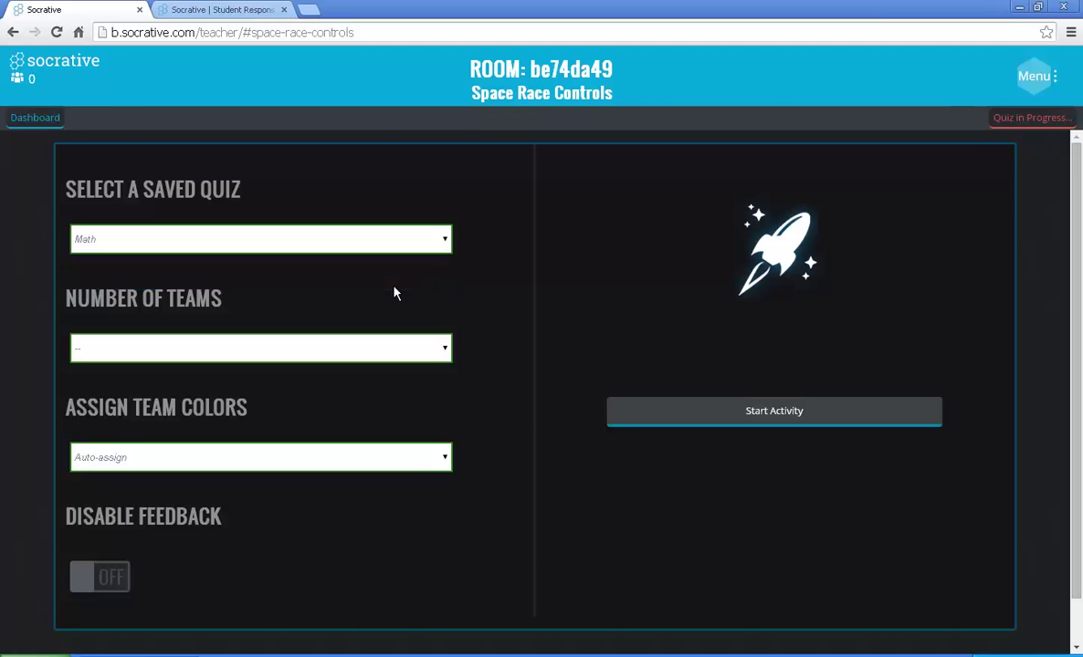
left_click(440, 350)
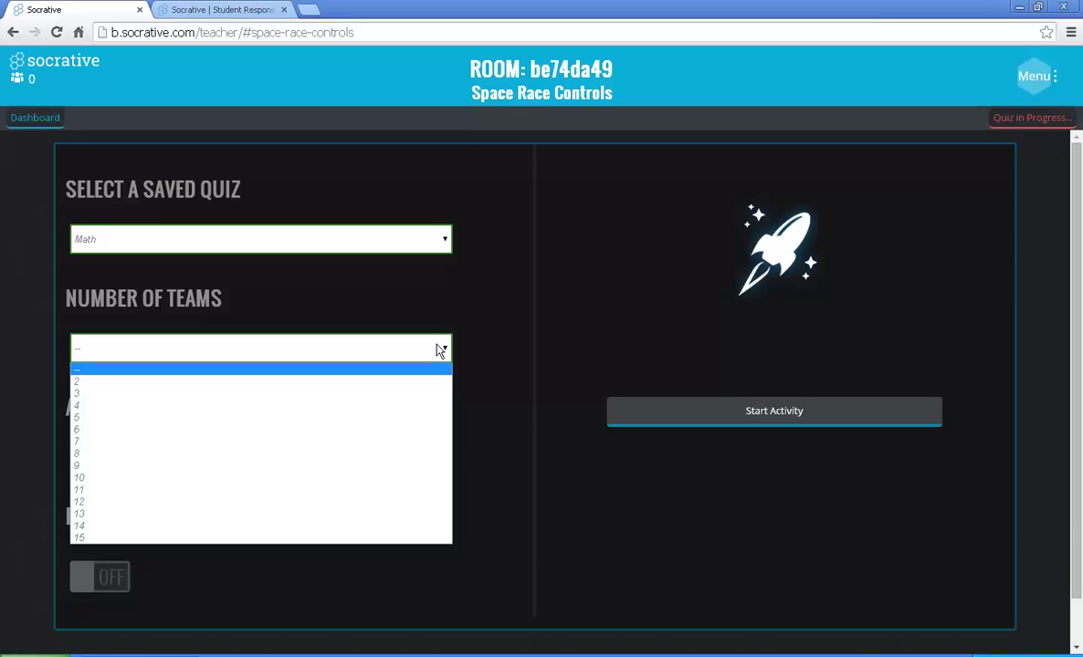
left_click(388, 393)
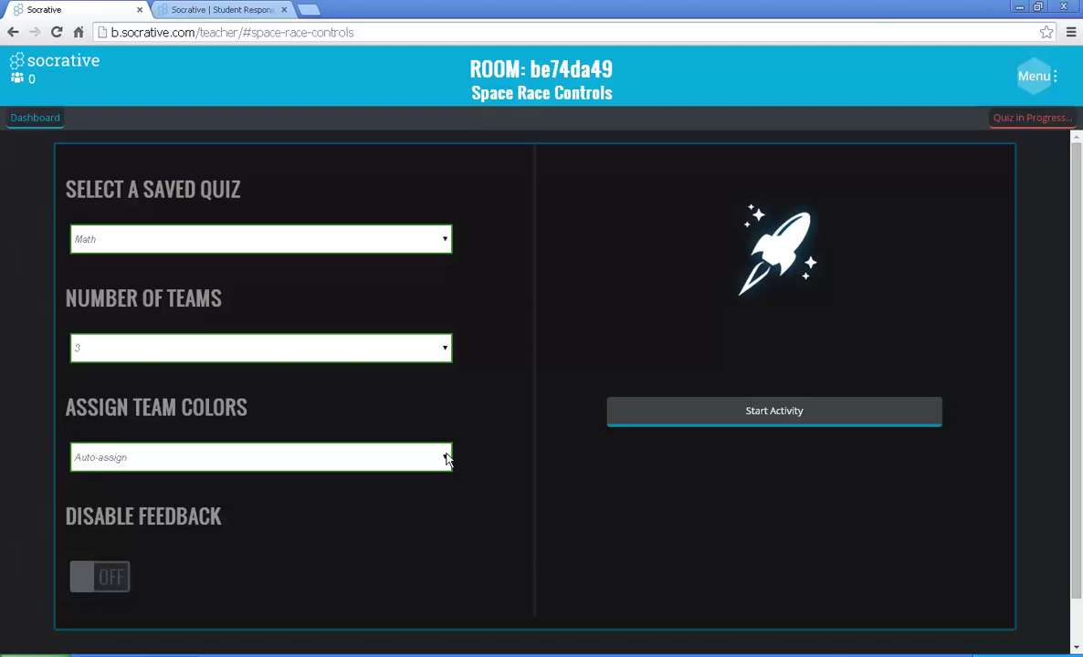
left_click(447, 459)
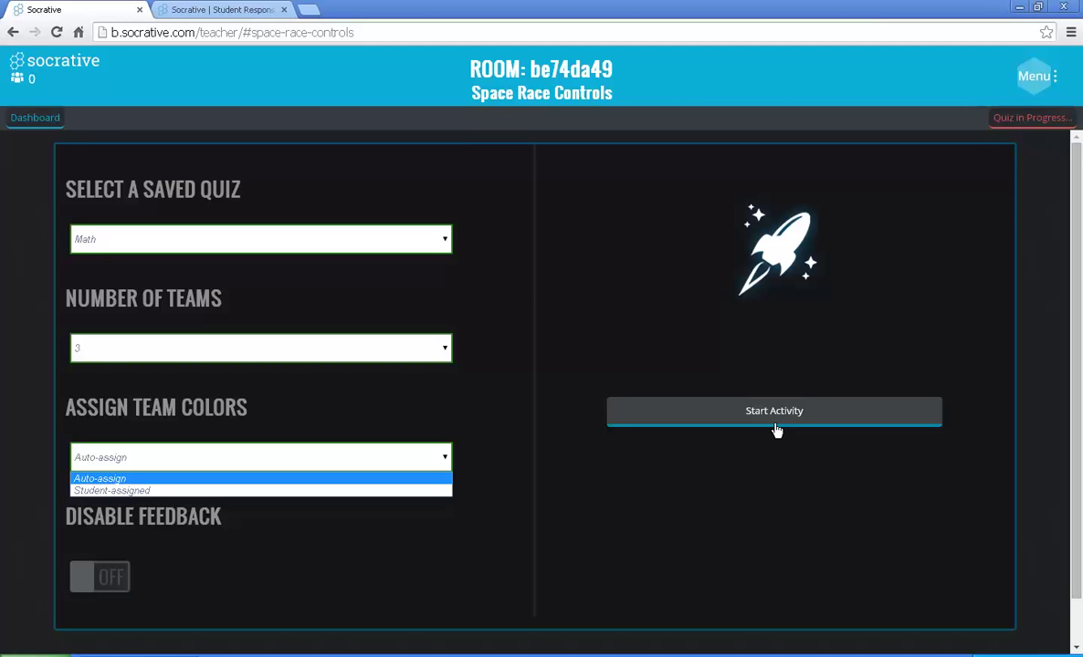
left_click(43, 121)
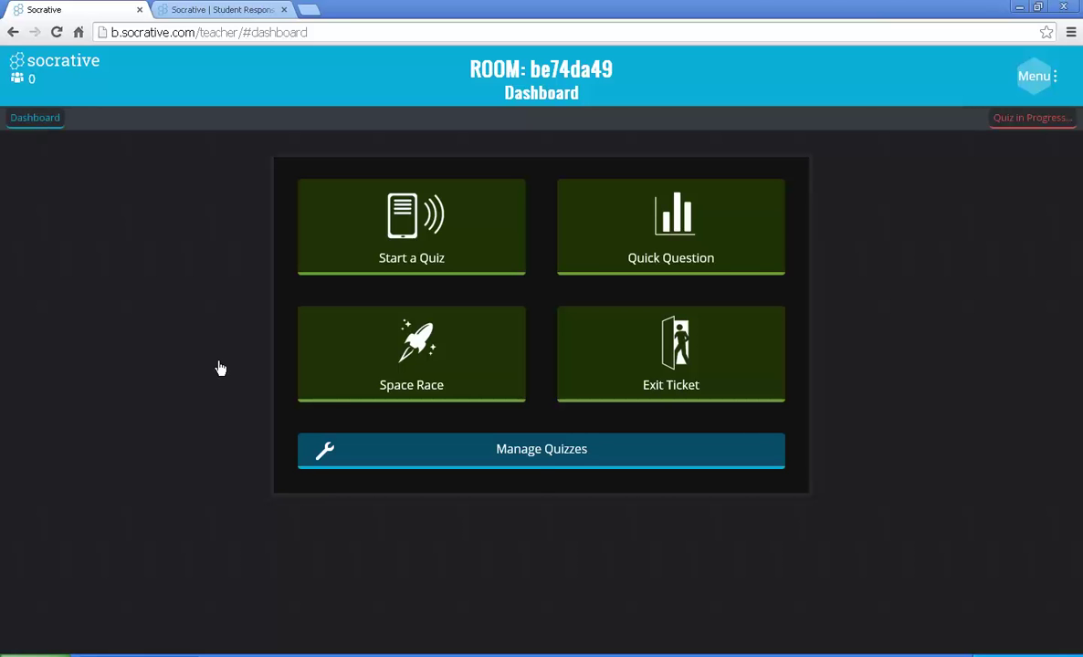
Step: Open Manage Quizzes, view the saved quiz list, then go back to Manage Quizzes
left_click(538, 453)
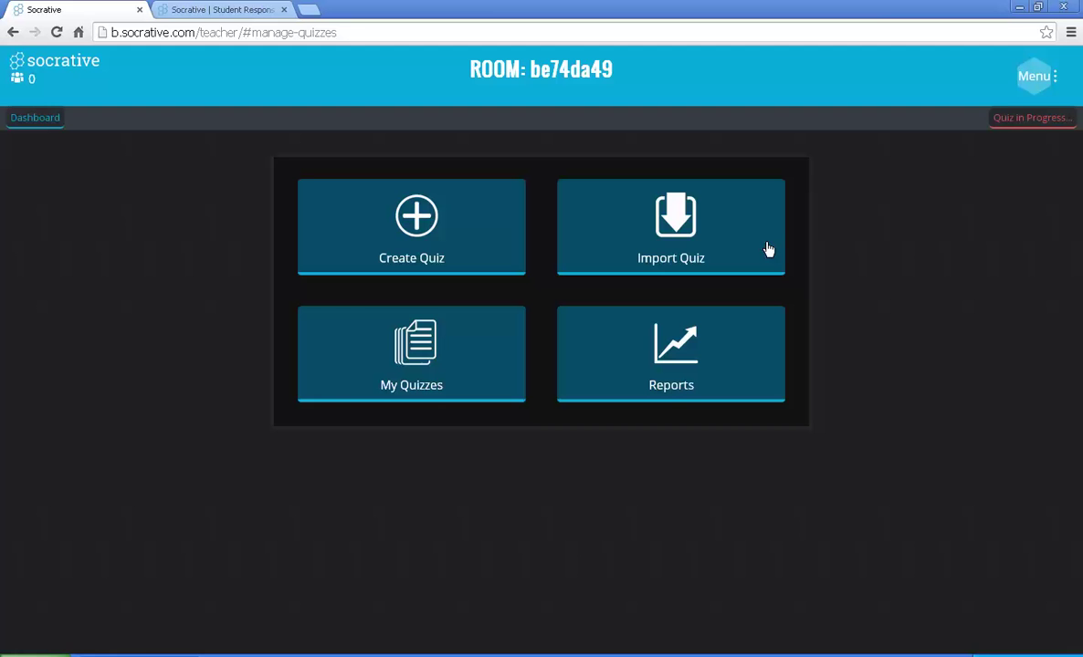
left_click(408, 358)
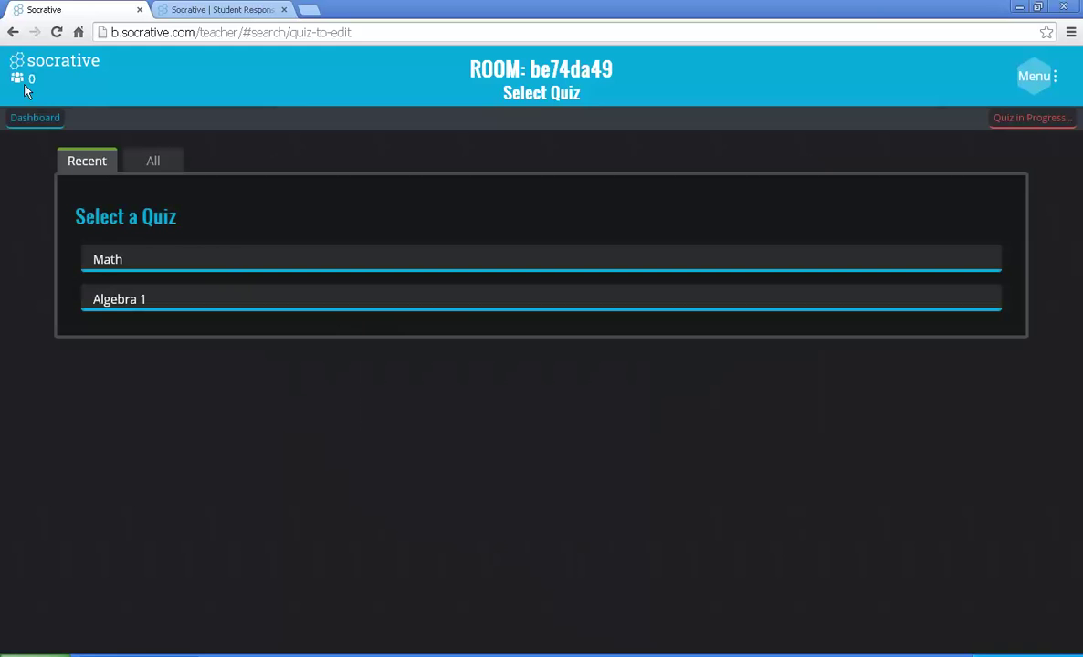
left_click(12, 33)
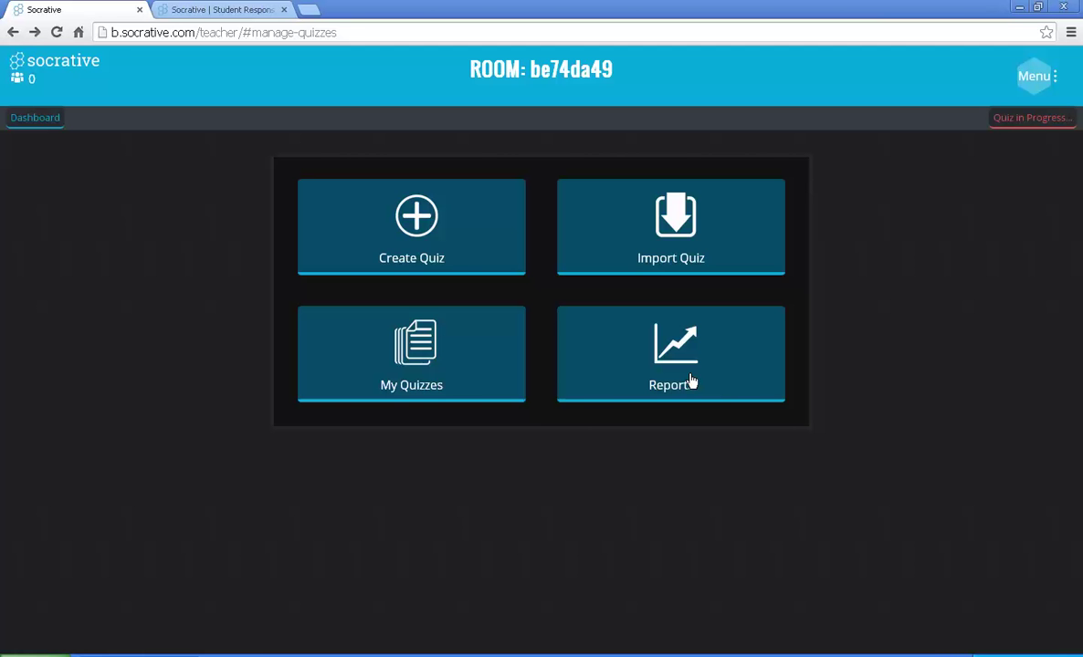
Step: Create quiz 'Mathematics' and write its first multiple-choice question 'What is 5 x 4?'
left_click(390, 215)
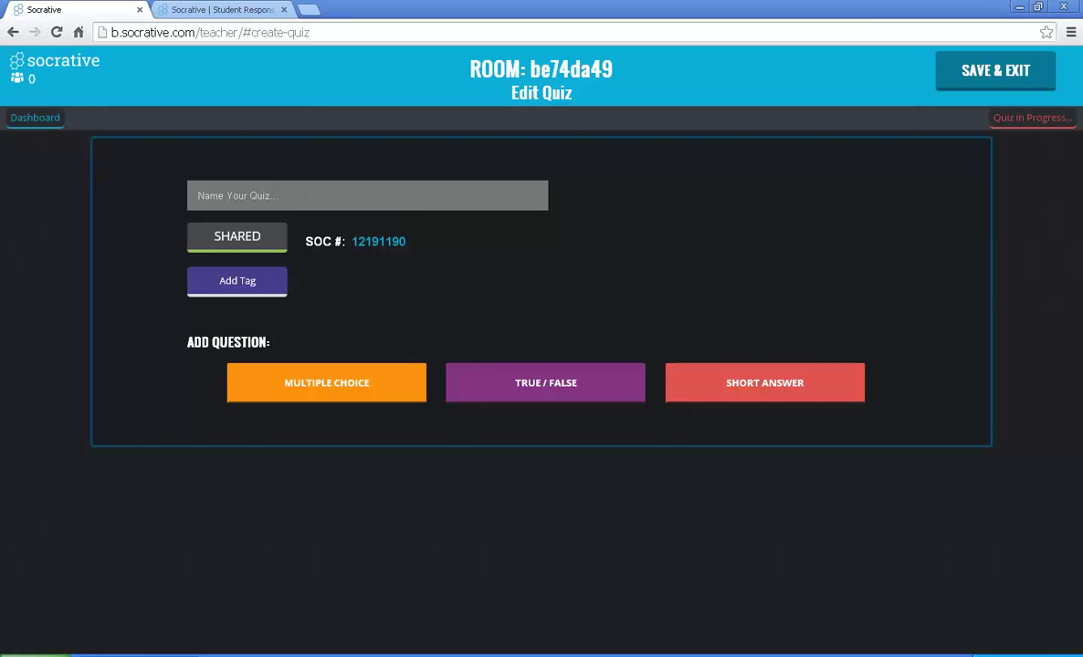
type("Mathematics")
left_click(336, 406)
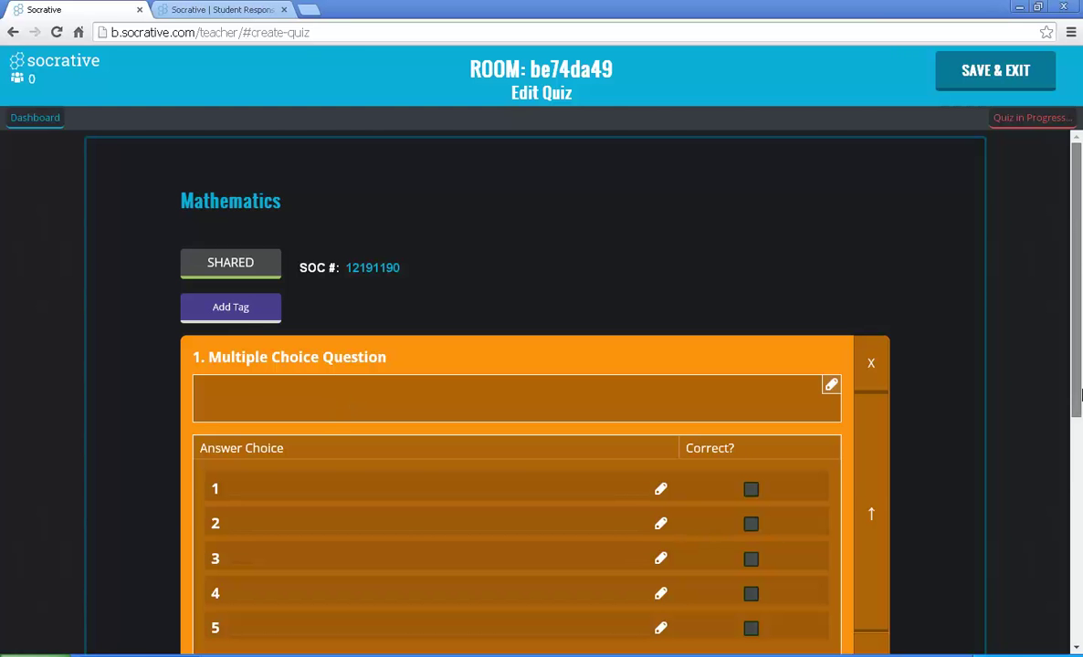
scroll(1079, 393, "down", 2)
left_click_drag(1081, 385, 1080, 378)
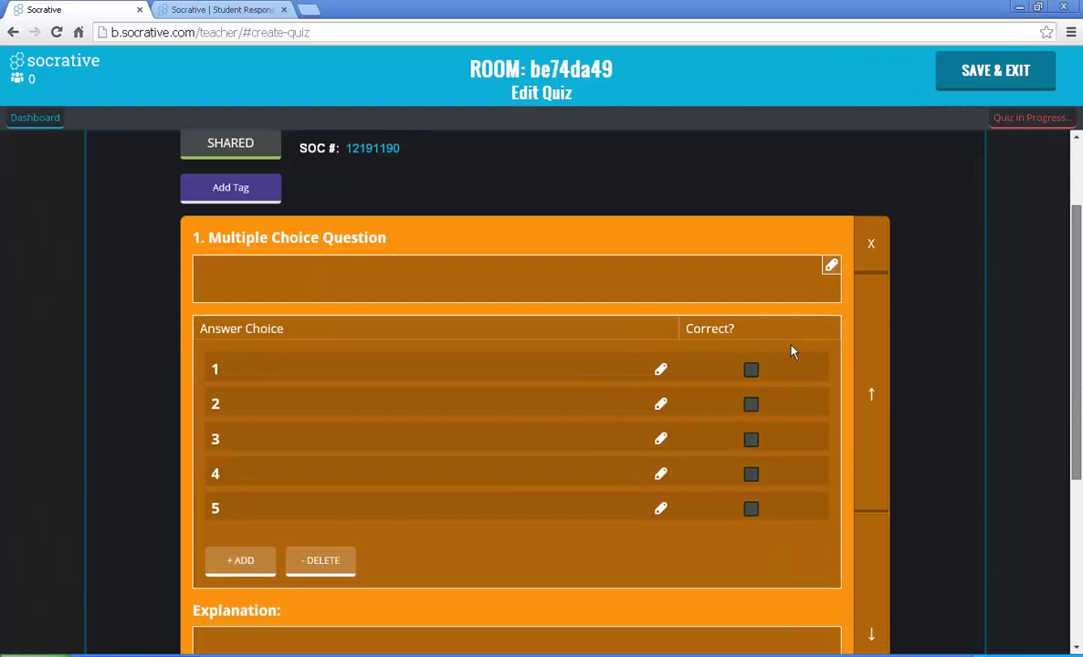
left_click(375, 287)
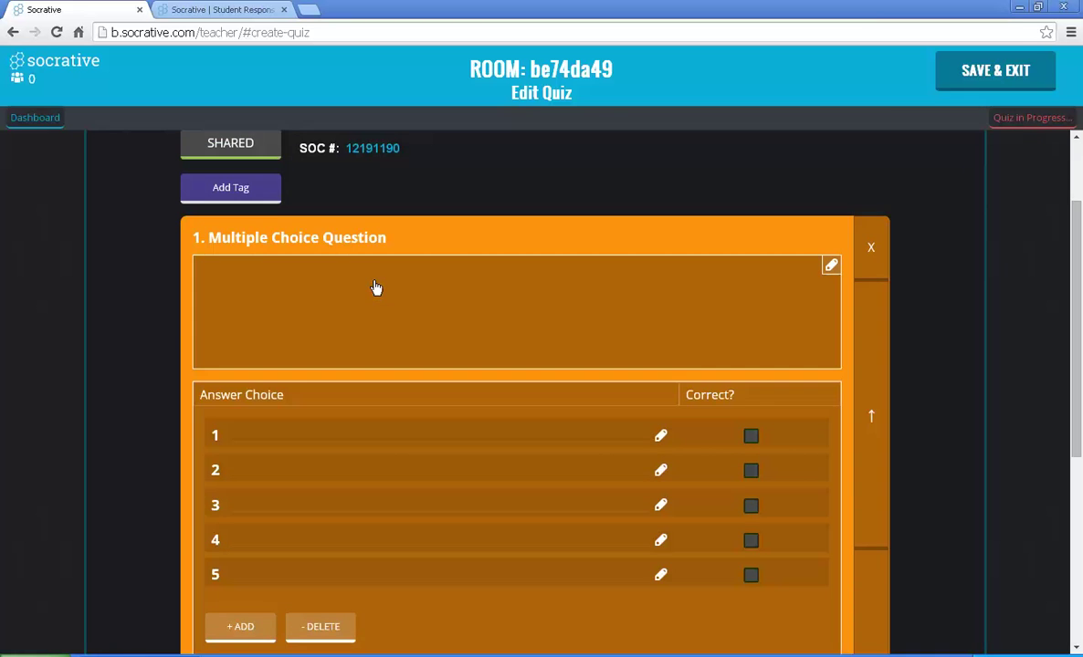
left_click(375, 287)
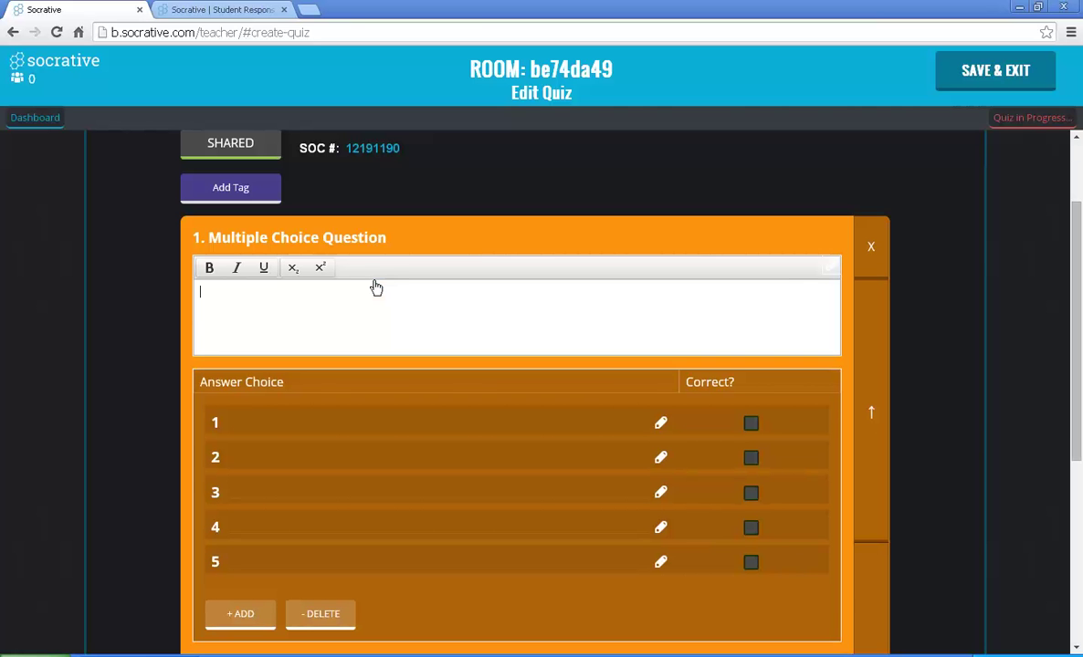
type("What is 5 x 4?")
left_click(266, 429)
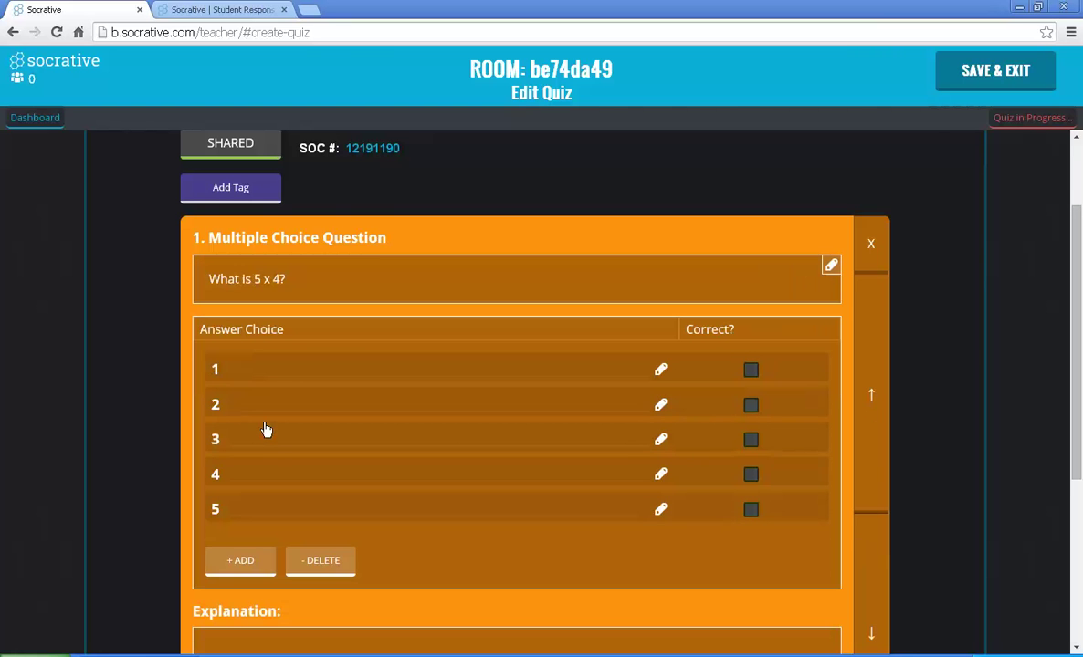
Step: Fill answer rows with 20 (marked correct), 1, 12 and 25
left_click(274, 374)
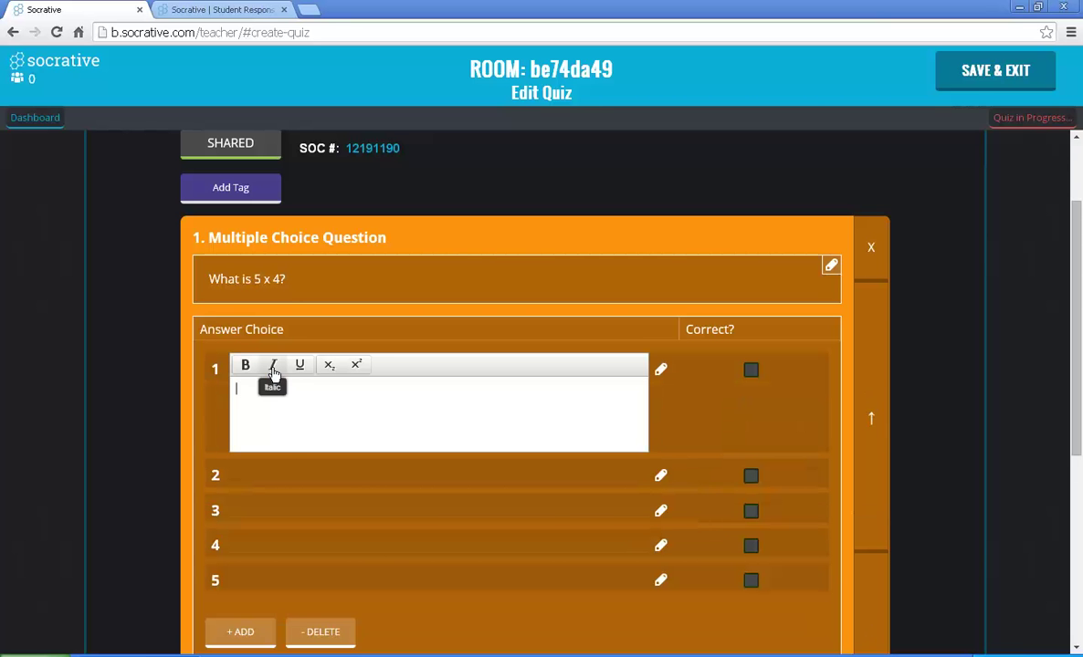
type("20")
left_click(752, 377)
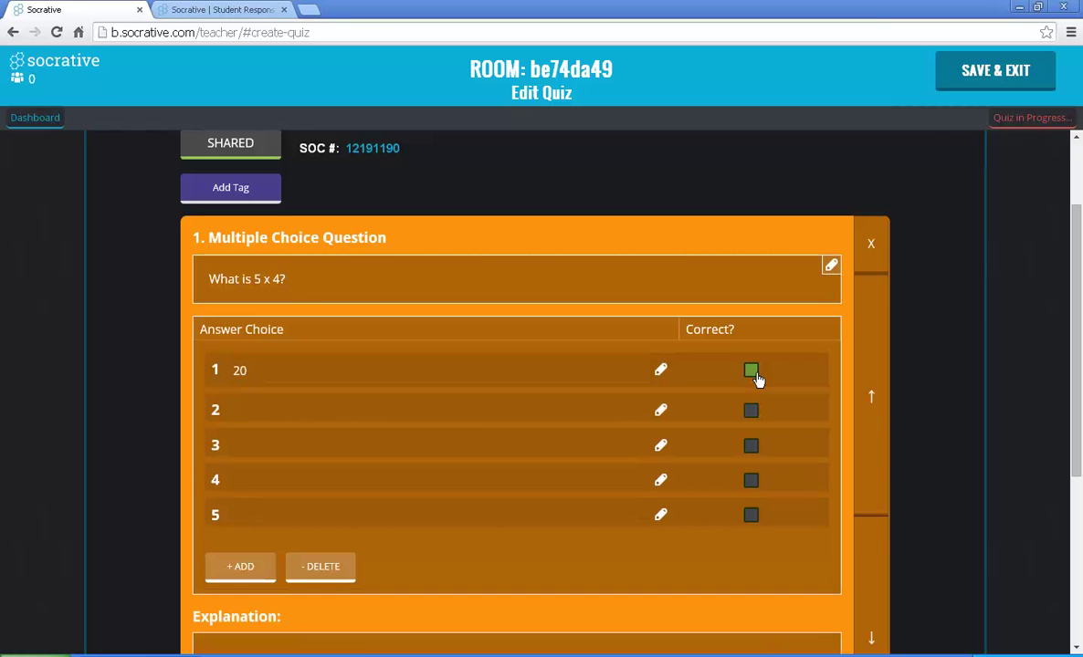
left_click(468, 414)
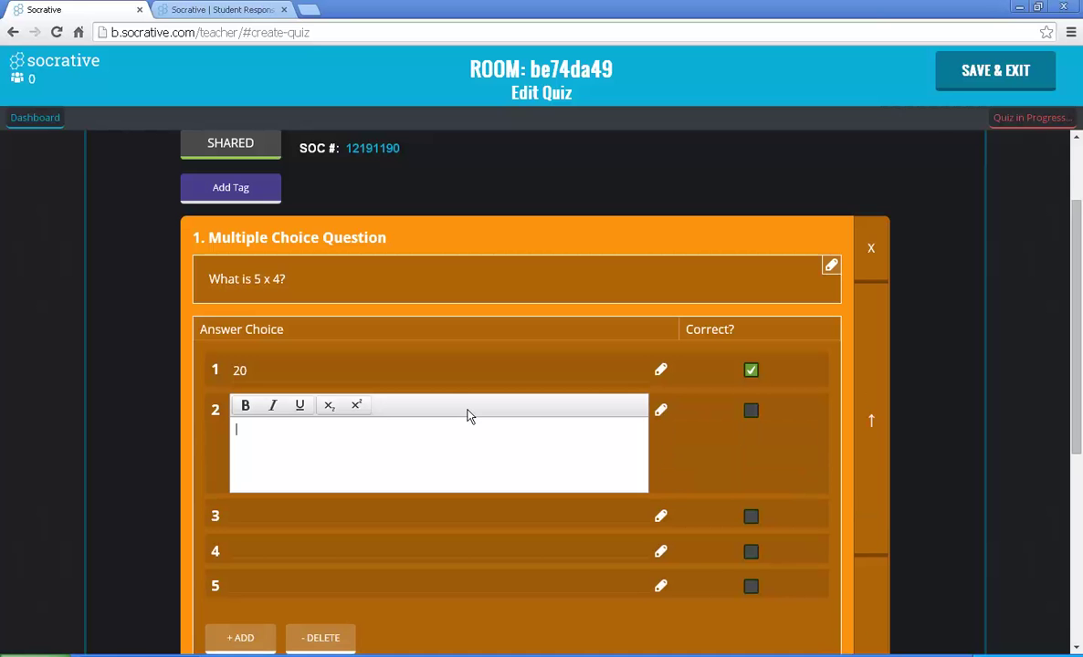
type("1")
left_click(259, 514)
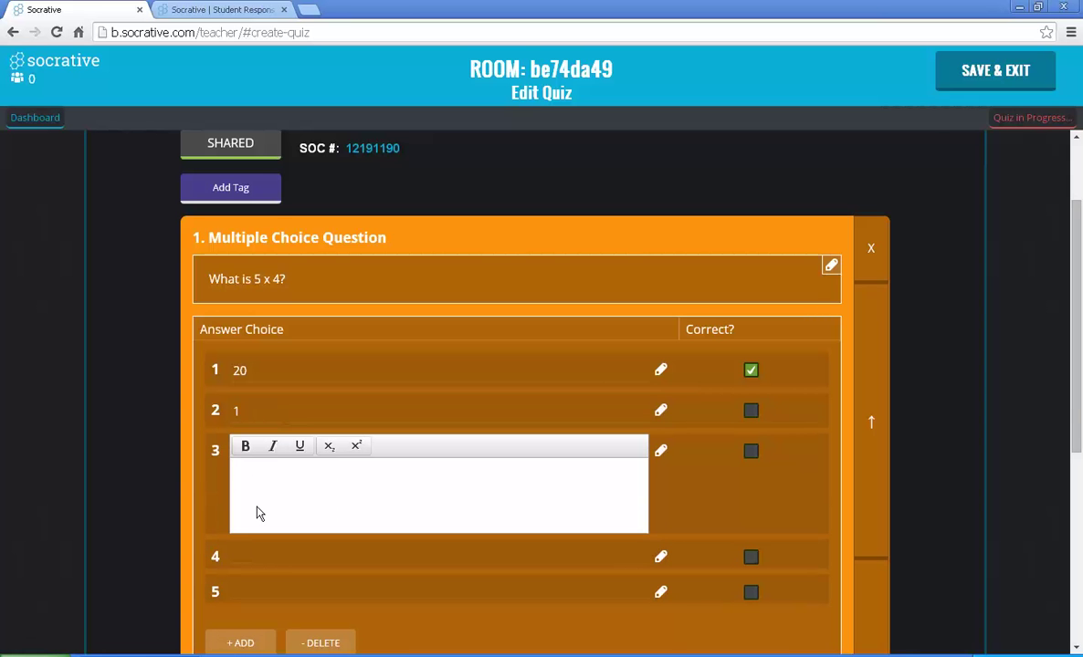
type("12")
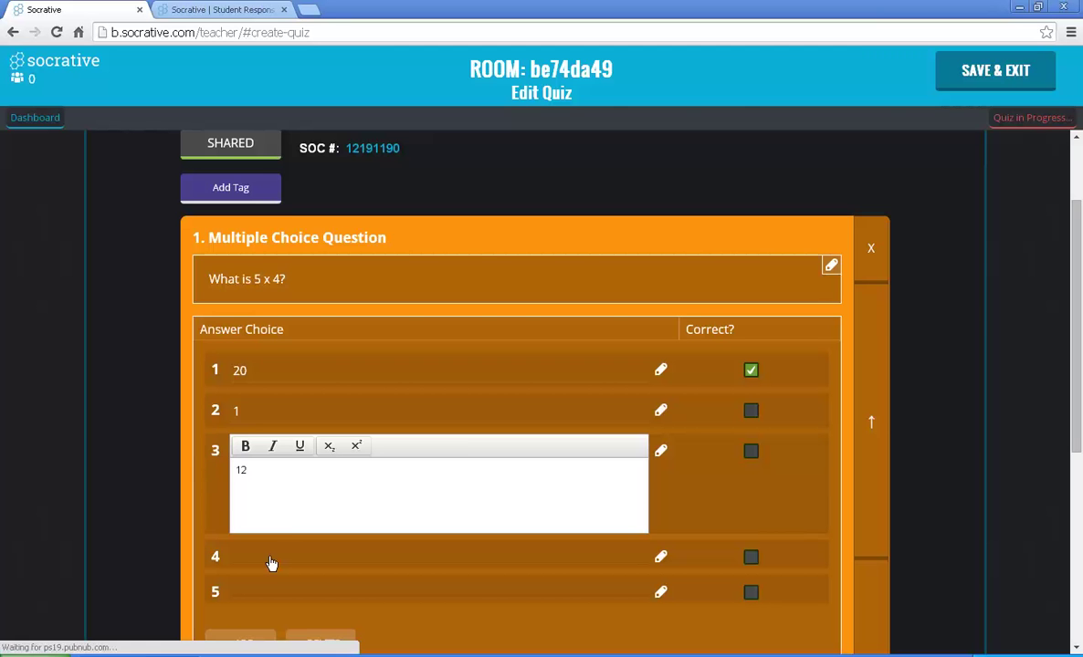
left_click(271, 563)
type("25")
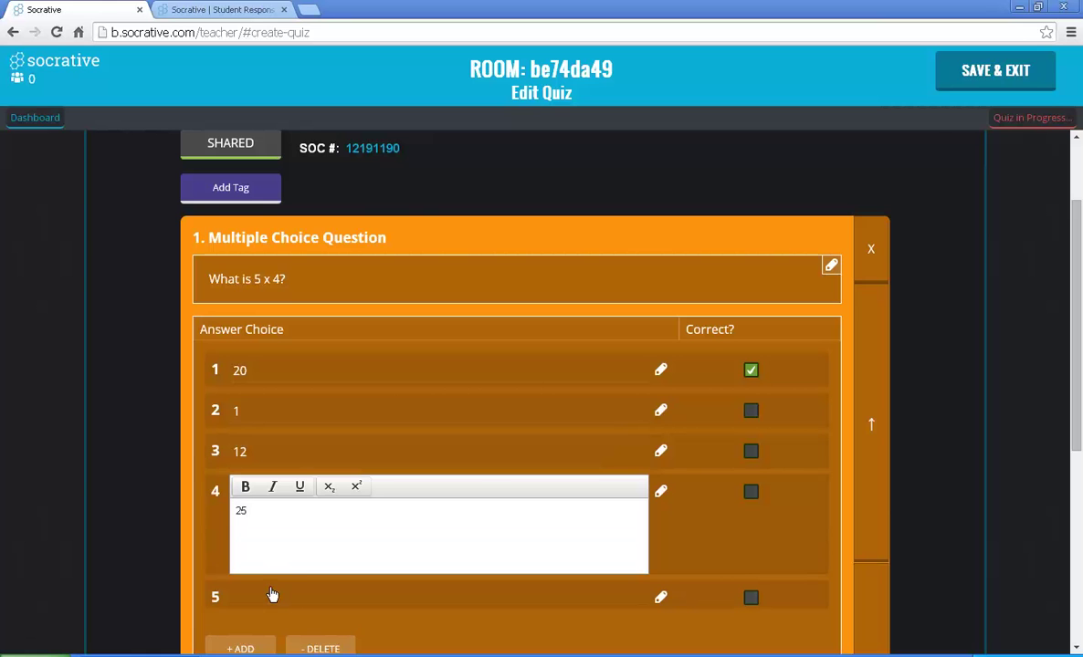
left_click(271, 595)
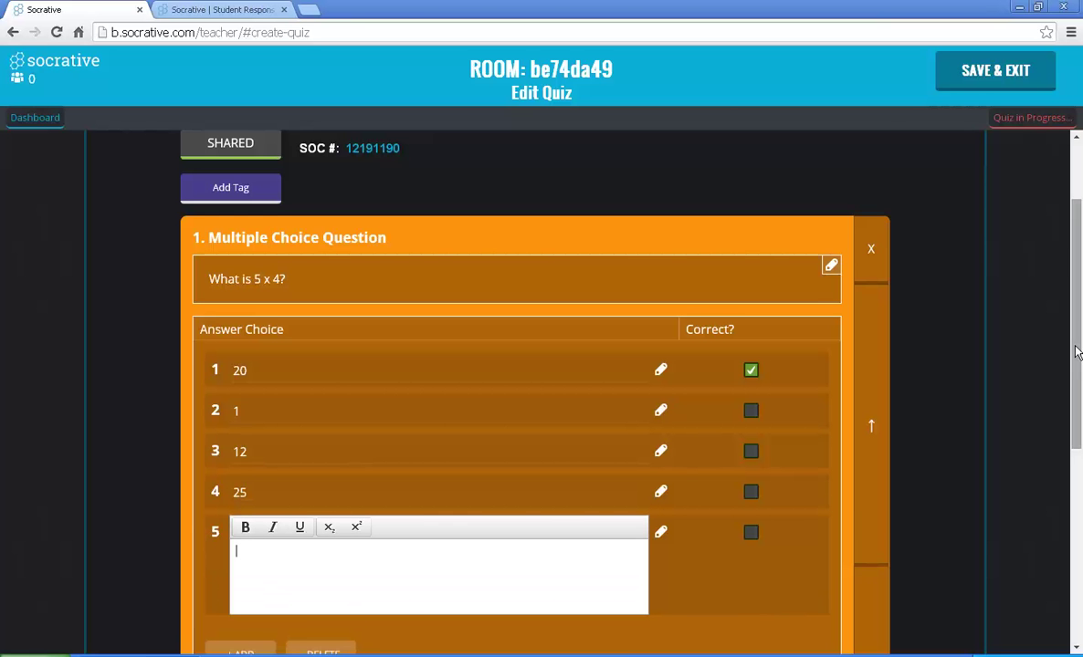
scroll(1076, 372, "down", 2)
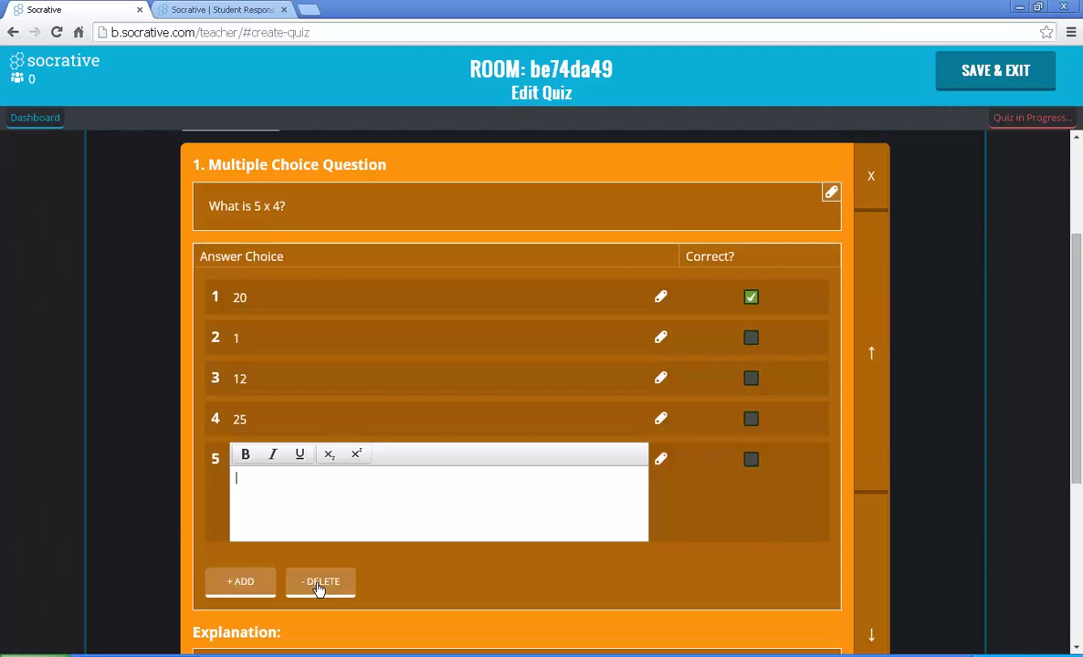
Step: Delete the empty fifth answer choice and scroll down to the Add Question buttons
left_click(319, 589)
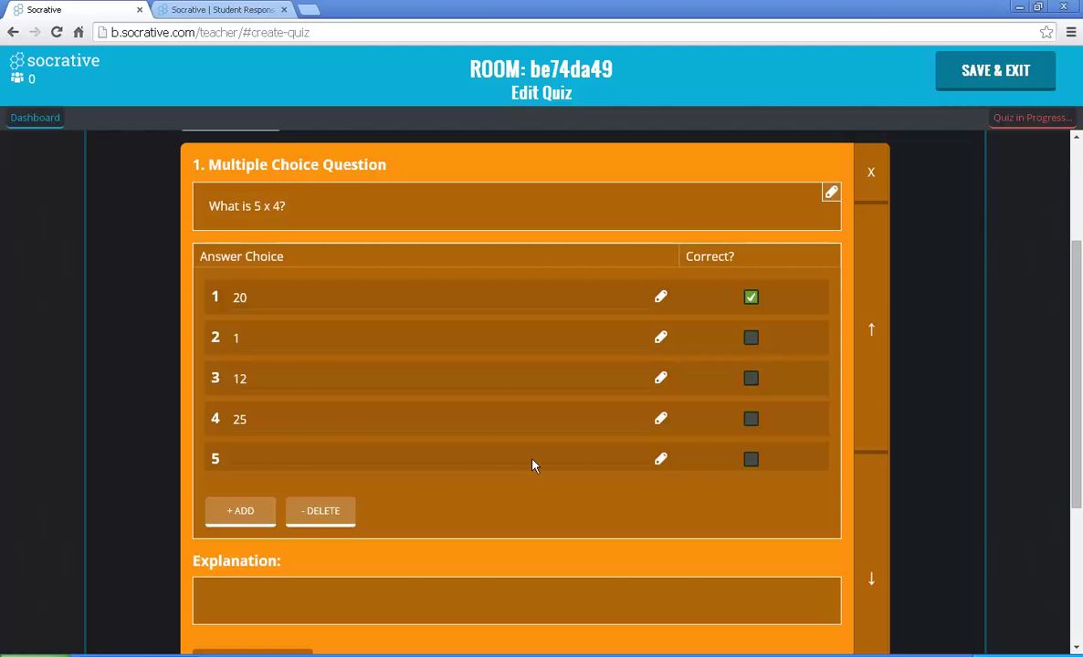
left_click(317, 513)
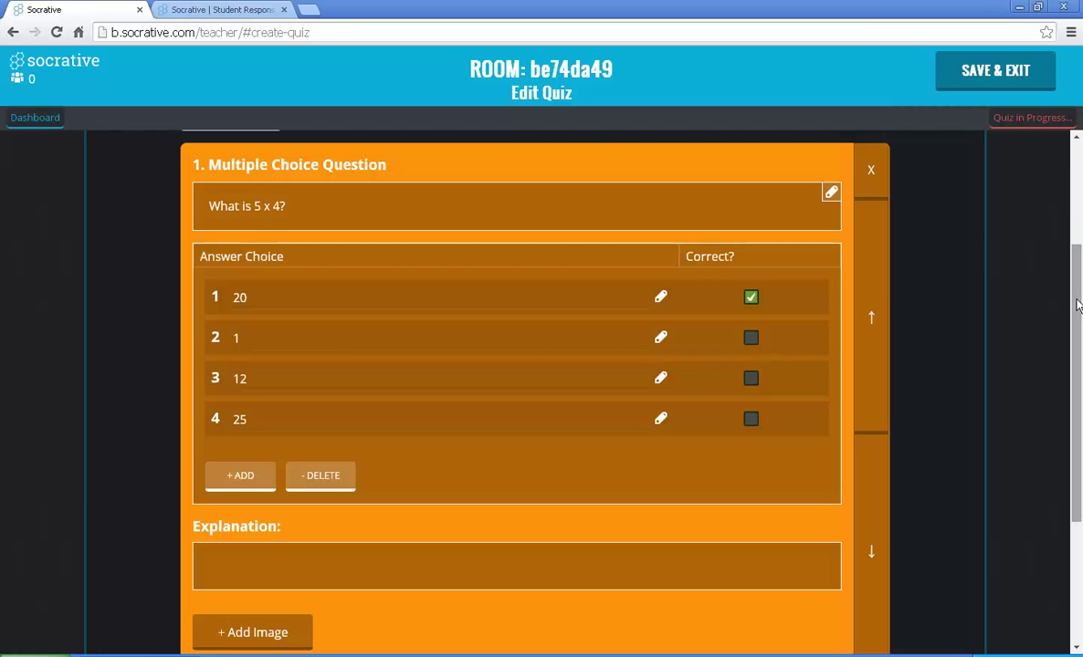
left_click_drag(1076, 305, 1079, 359)
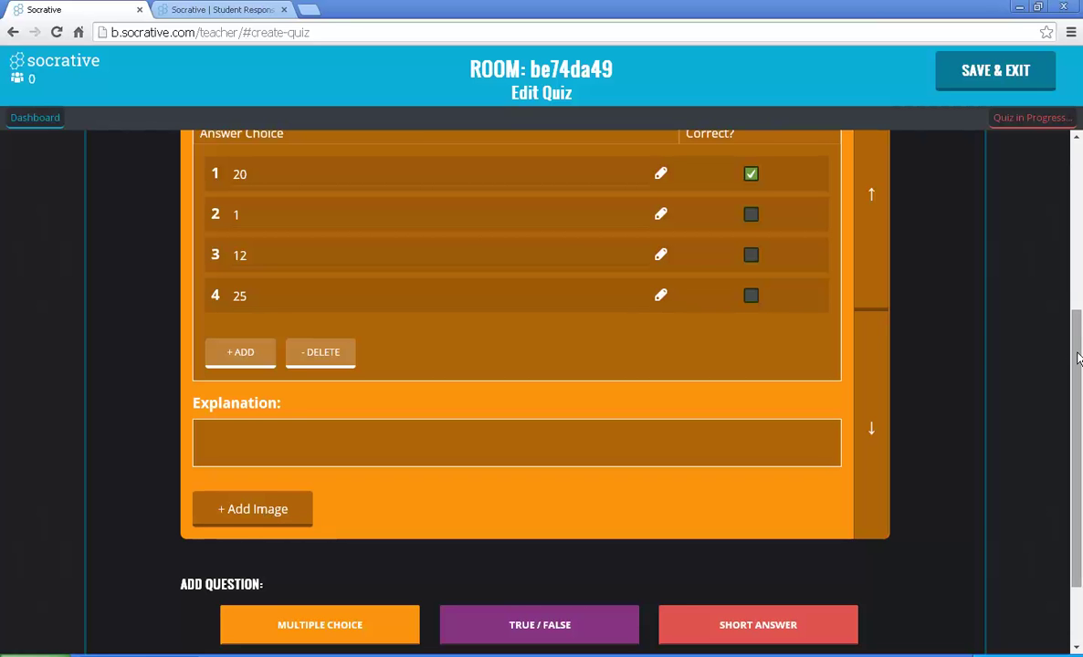
left_click_drag(1077, 359, 1078, 391)
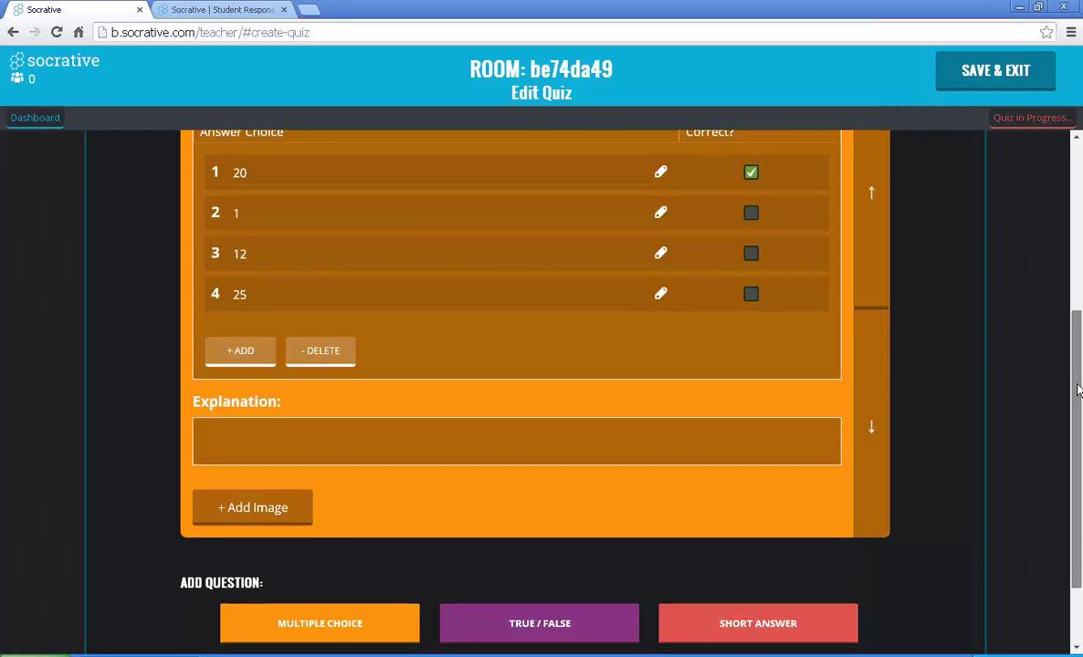
scroll(135, 584, "down", 2)
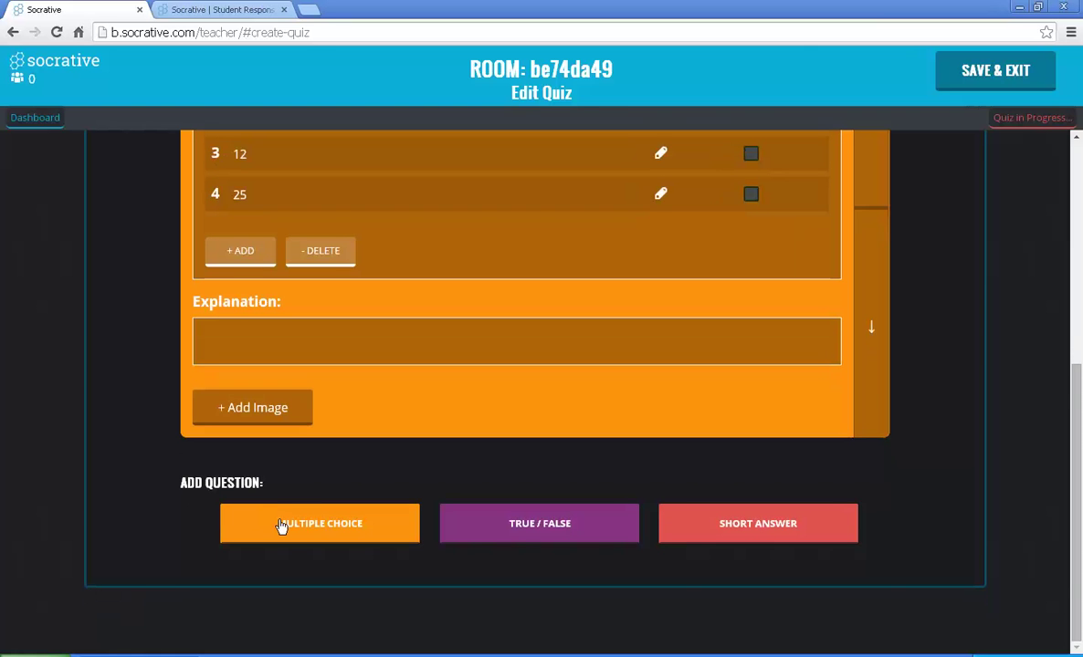
Step: Add true/false question '2 + 4 > 7 + 5' with False as the correct answer
left_click(535, 528)
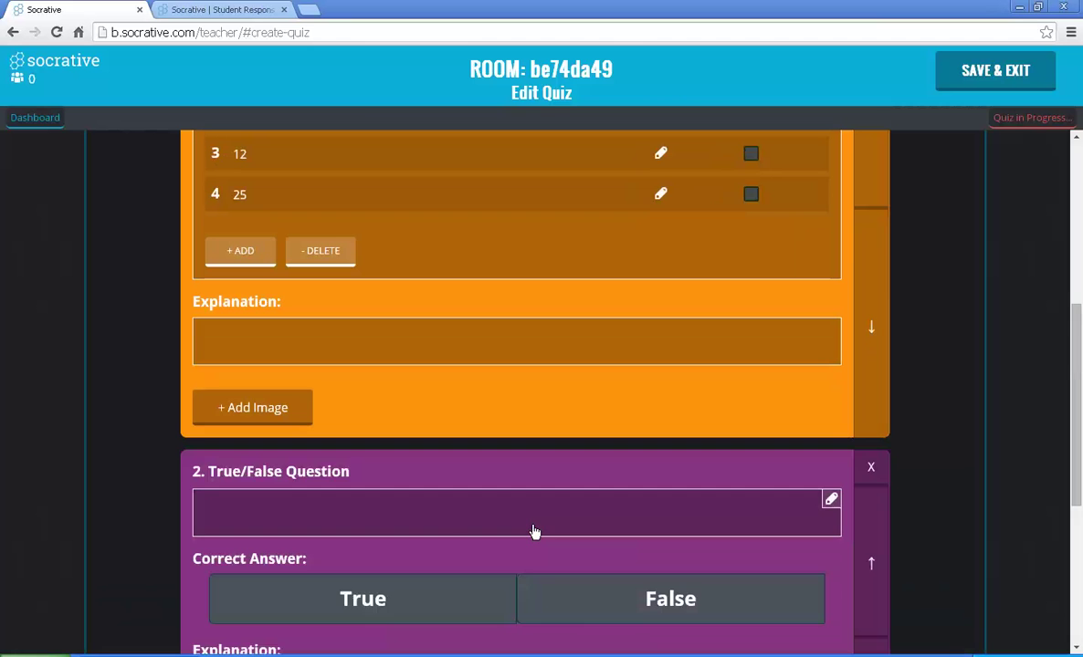
left_click(455, 518)
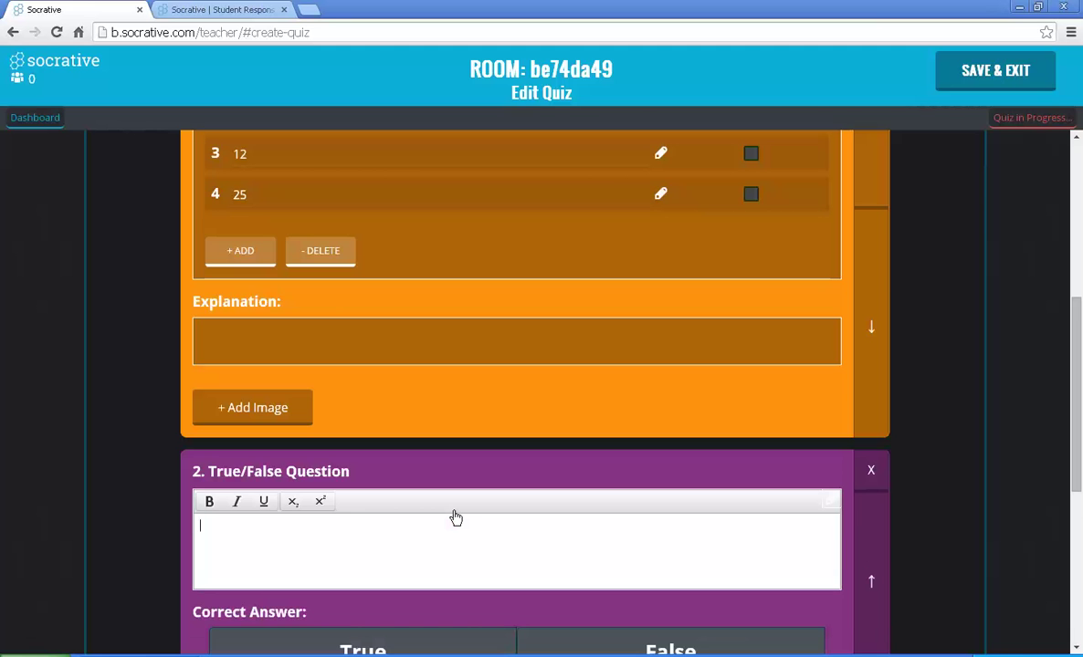
type("2 + 4 > 7 + 5")
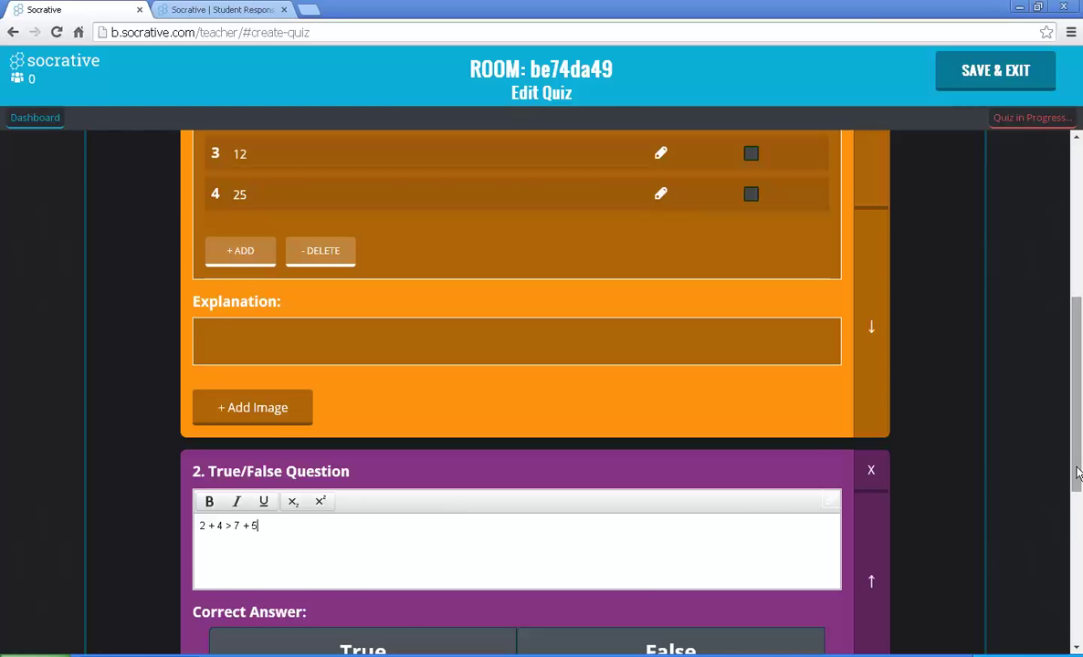
scroll(712, 474, "down", 2)
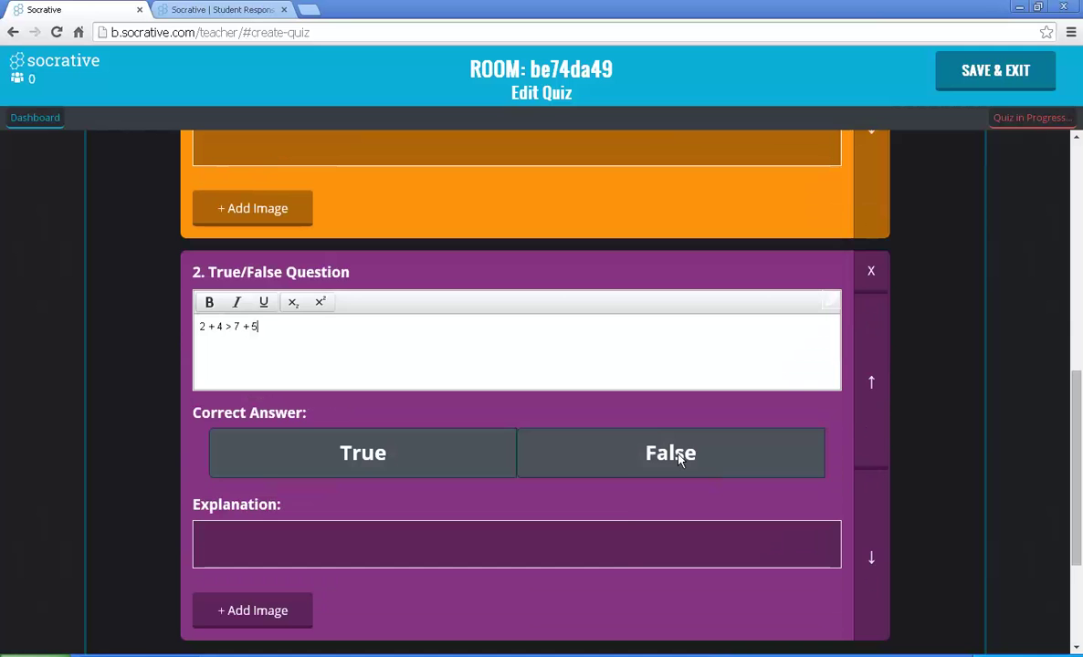
left_click(679, 459)
left_click(677, 412)
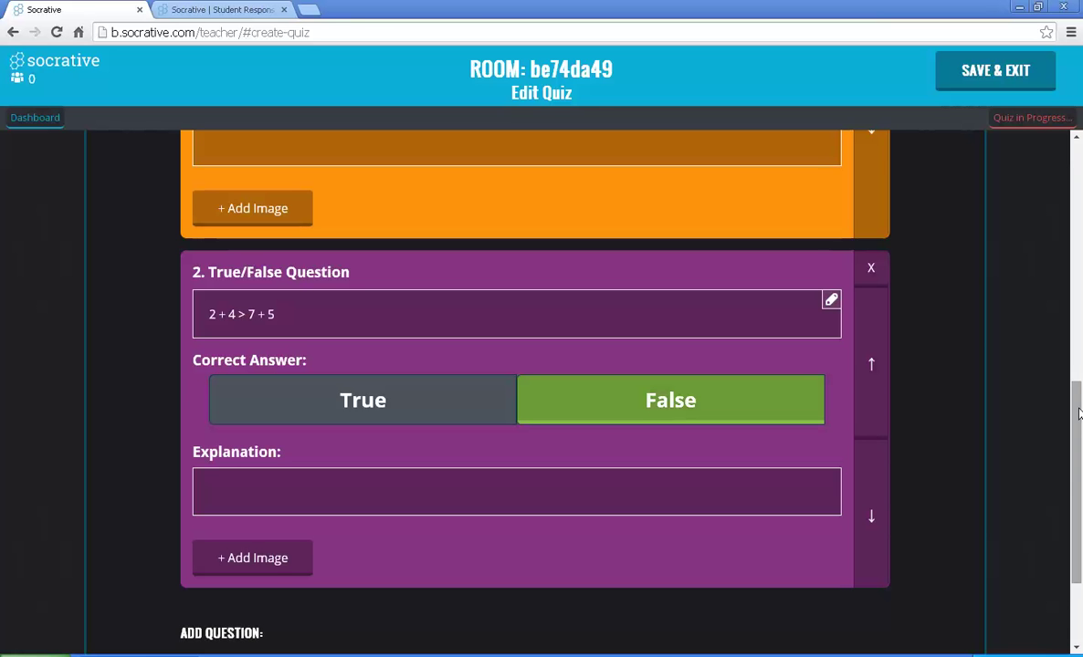
left_click_drag(1080, 489, 1082, 503)
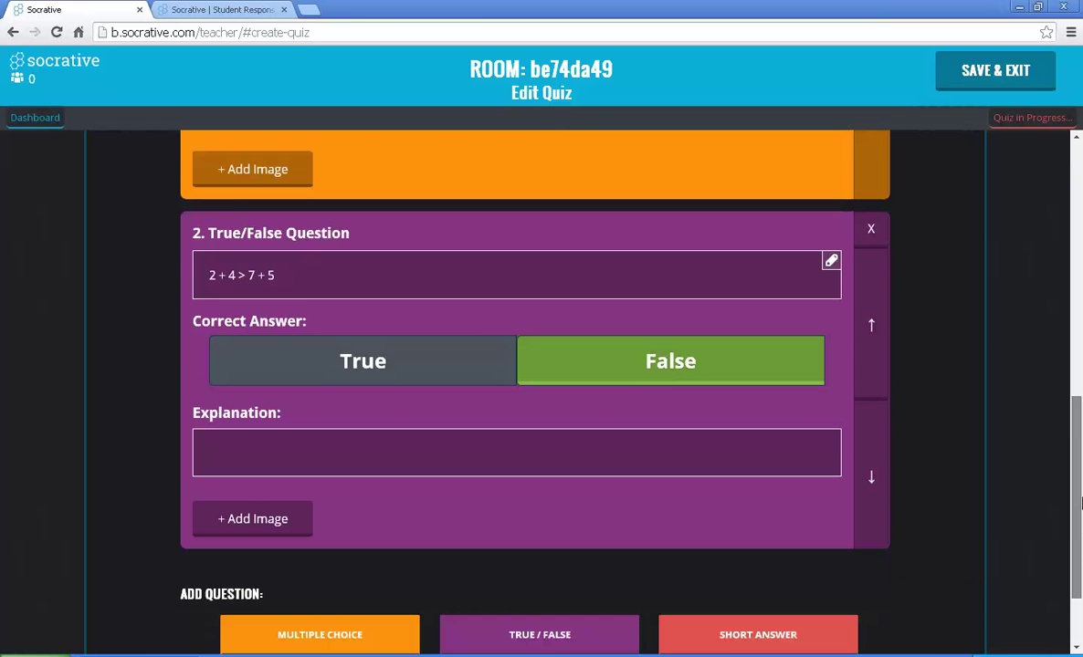
scroll(806, 474, "down", 2)
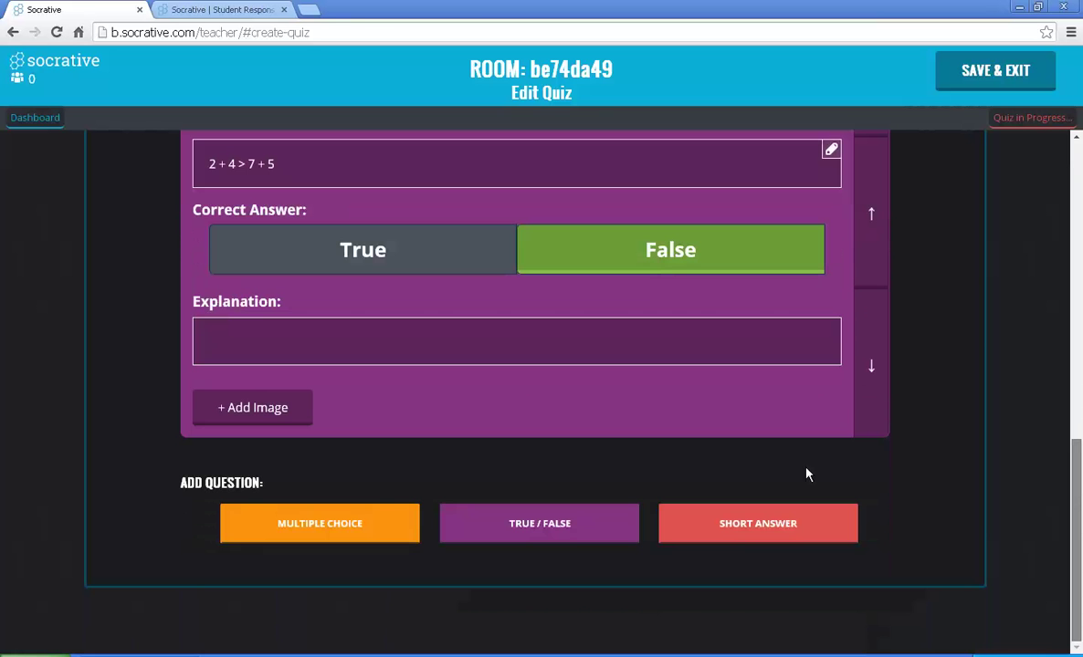
Step: Add short-answer question 'What is the order of operations?' with correct answer PEMDAS
left_click(748, 528)
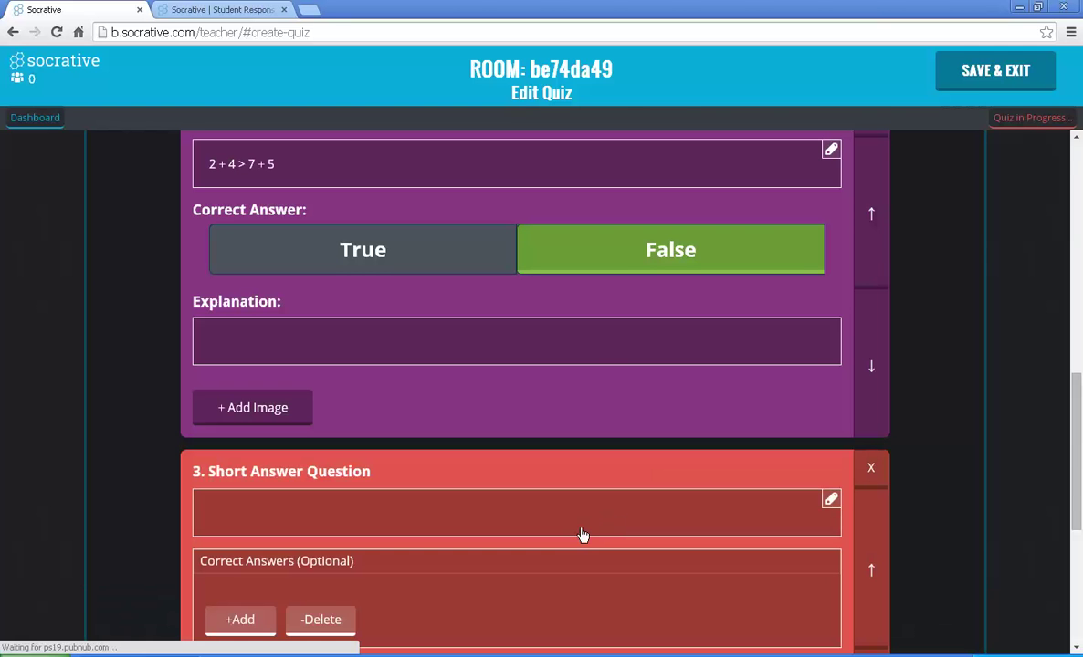
left_click(582, 530)
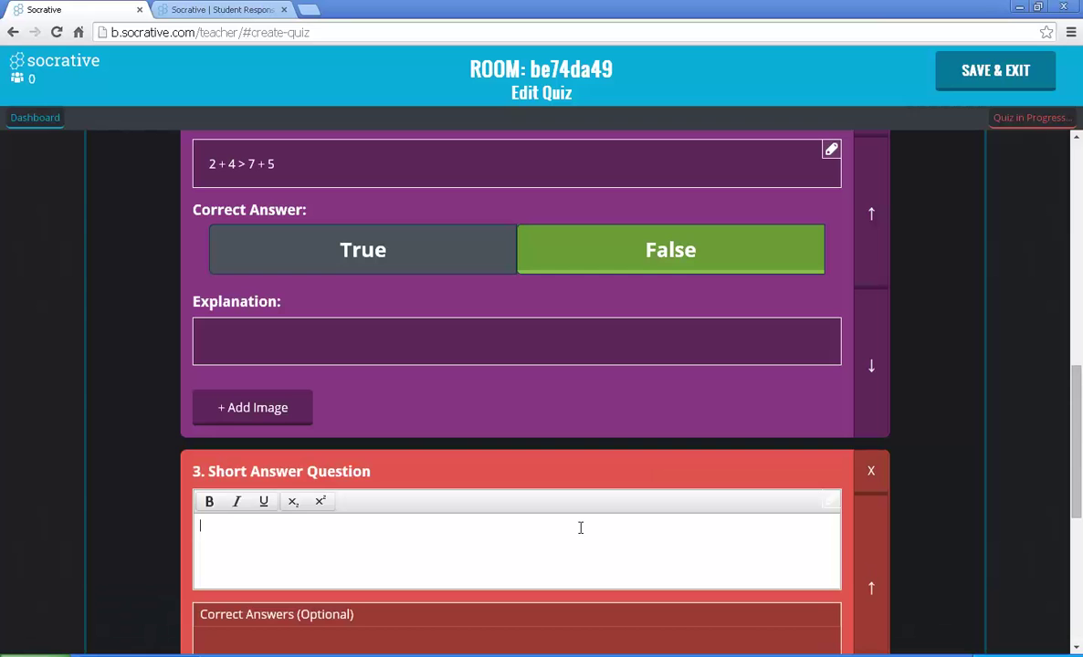
type("What is the order of operations")
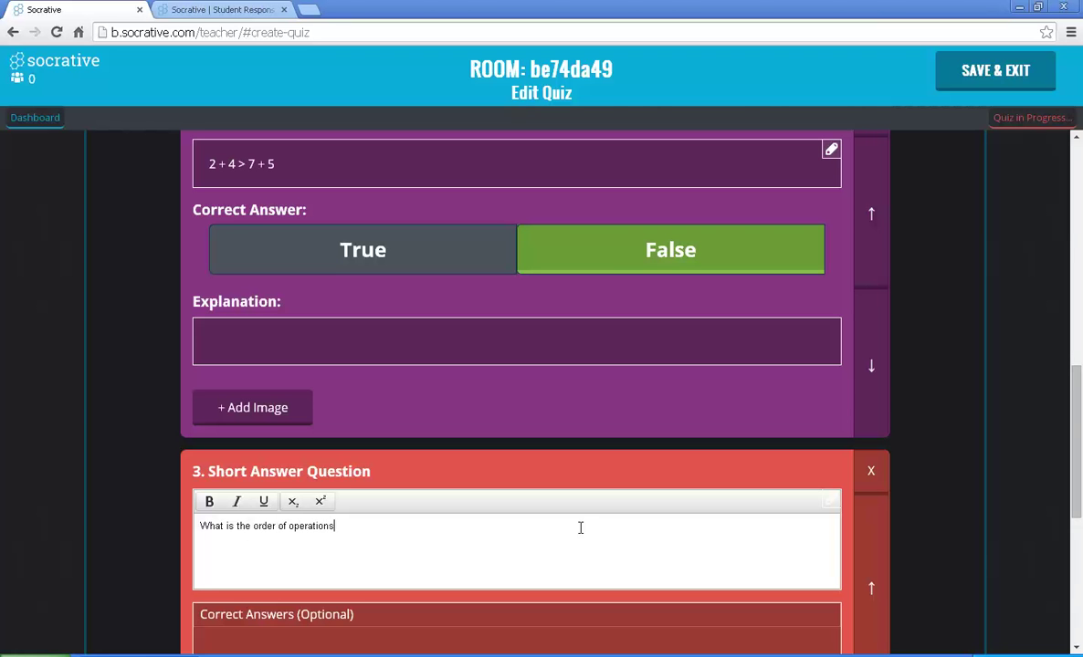
type("?")
left_click(500, 644)
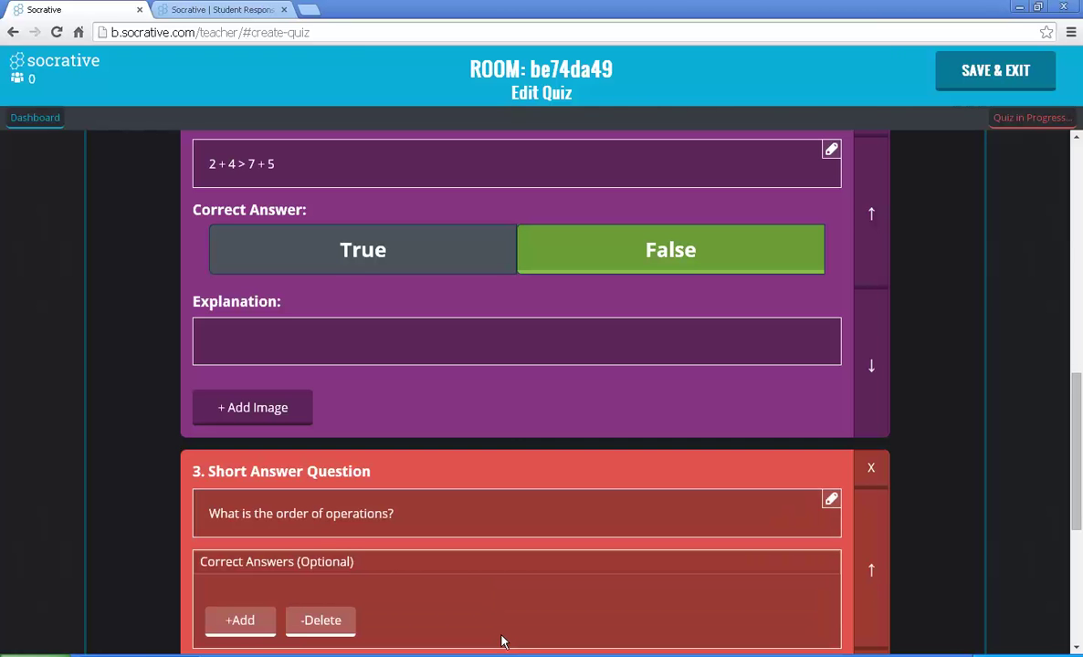
left_click(242, 622)
left_click(259, 600)
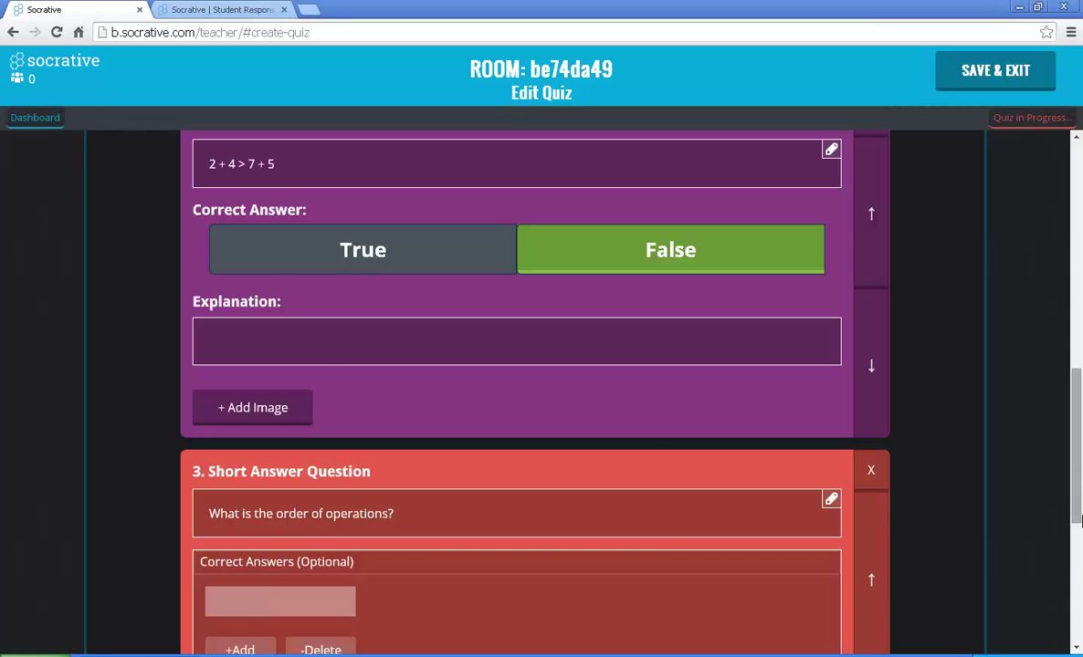
left_click_drag(1079, 519, 1077, 607)
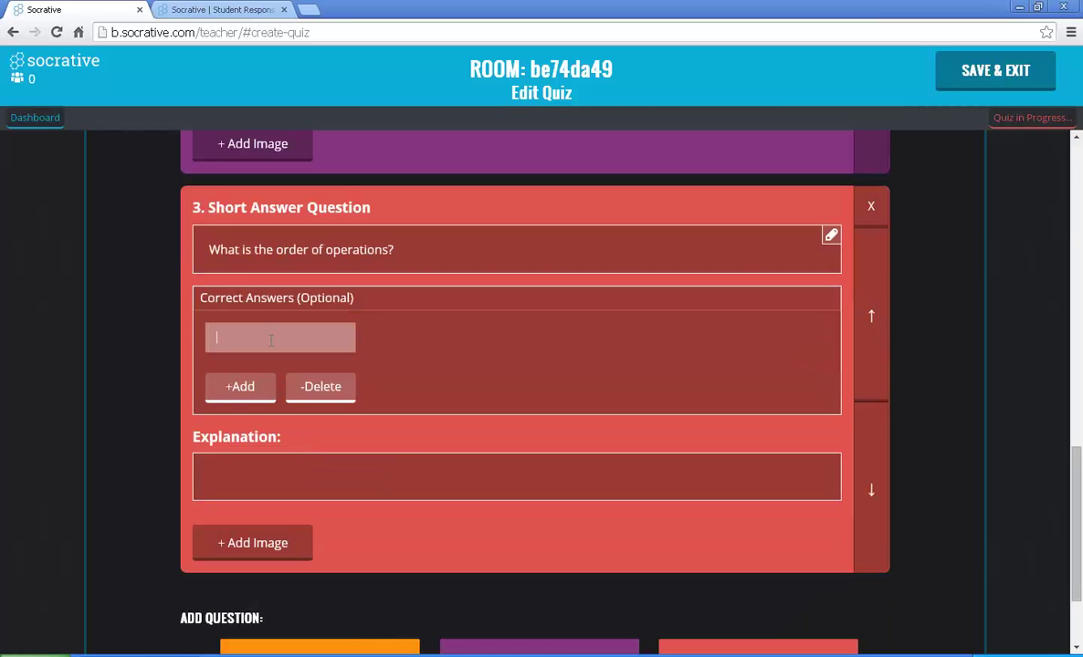
type("PEMDAS")
Step: Save the quiz and launch Mathematics as Student Paced - Immediate Feedback
left_click(993, 73)
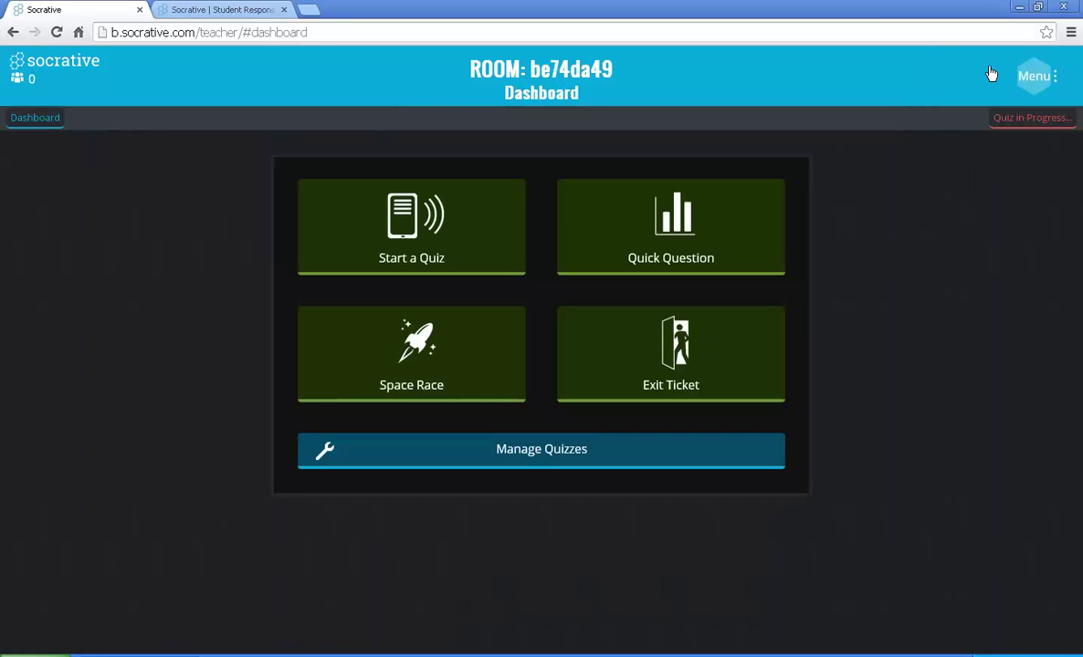
left_click(411, 255)
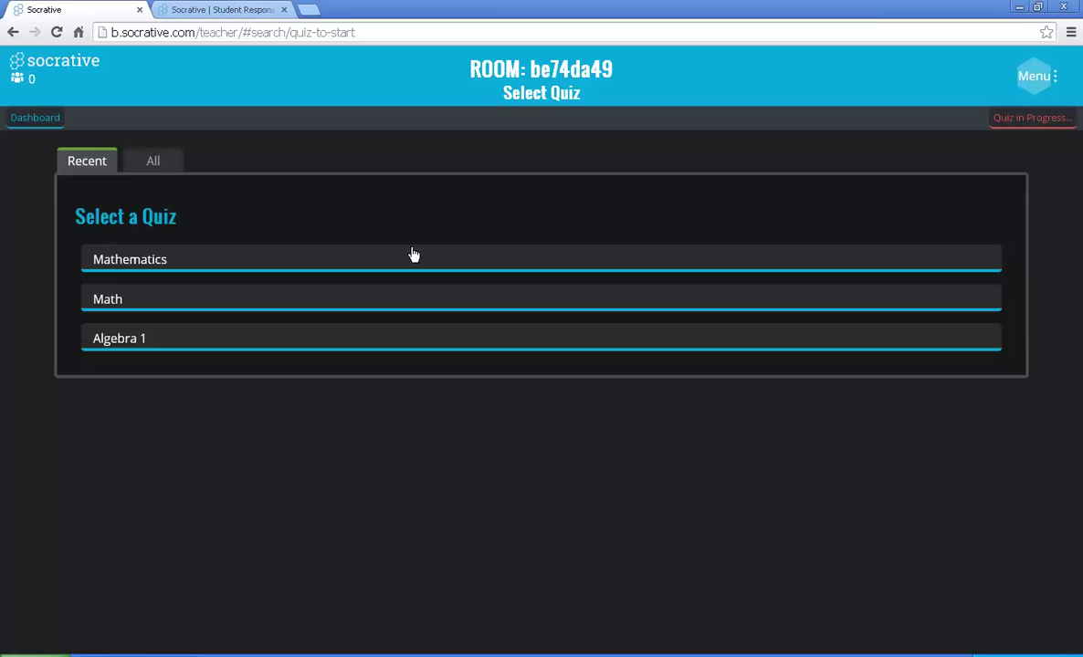
left_click(131, 266)
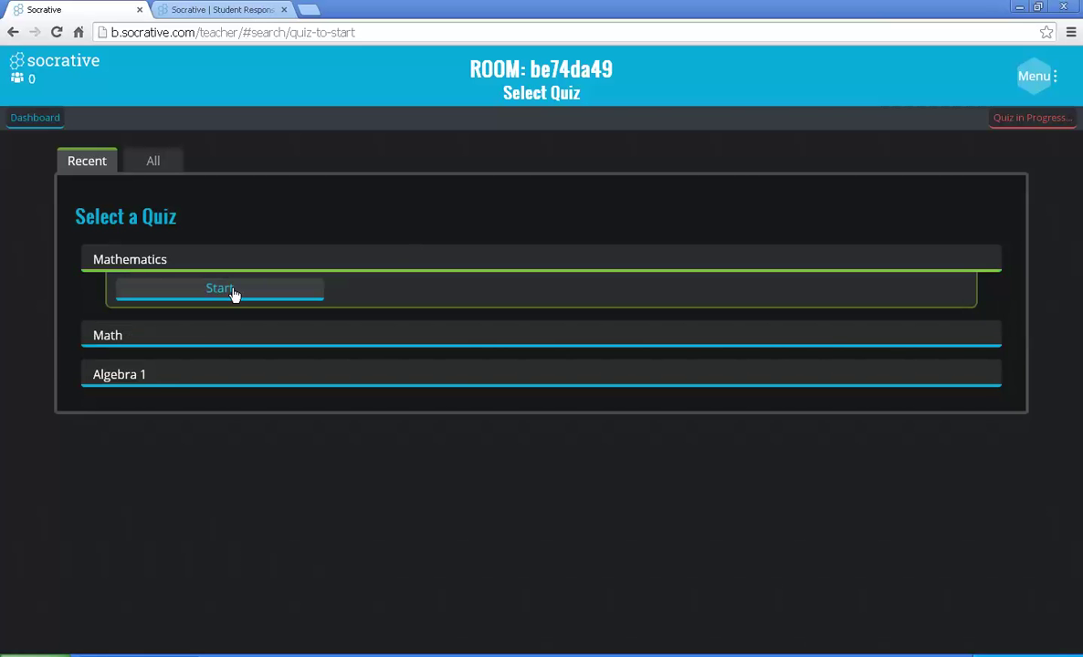
left_click(233, 290)
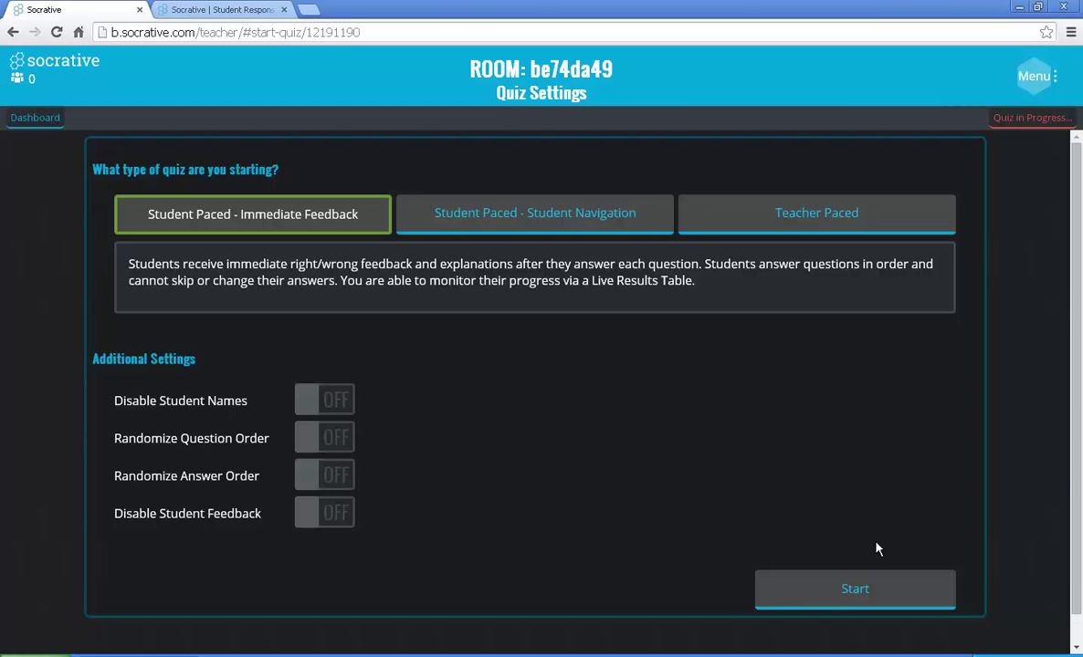
left_click(856, 592)
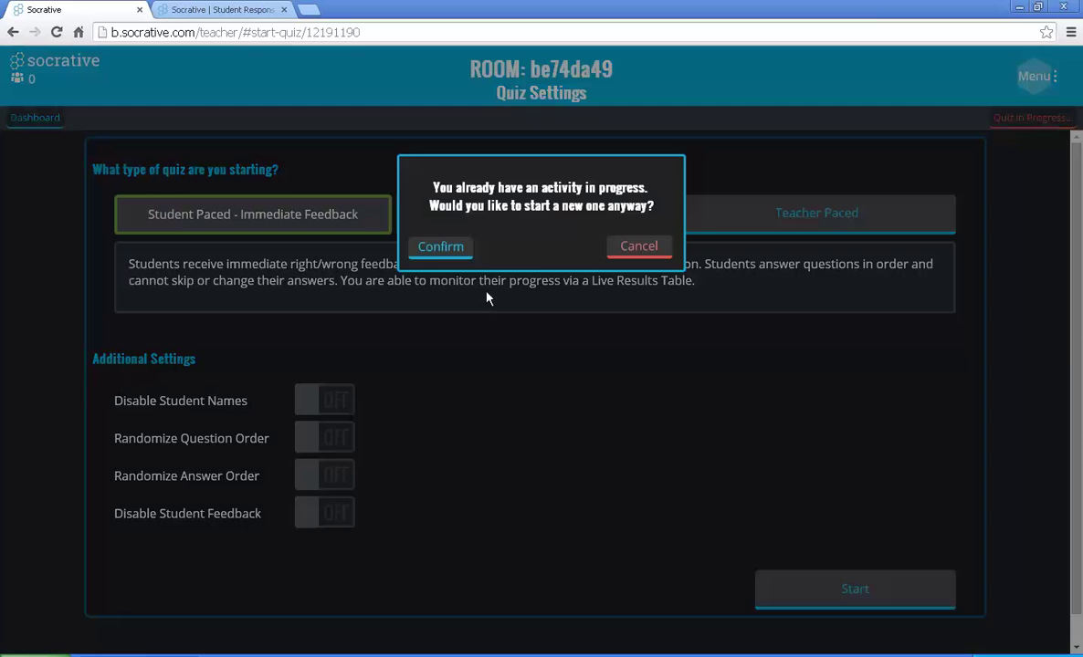
Step: Confirm starting Mathematics despite the running activity, then select the room code
left_click(440, 248)
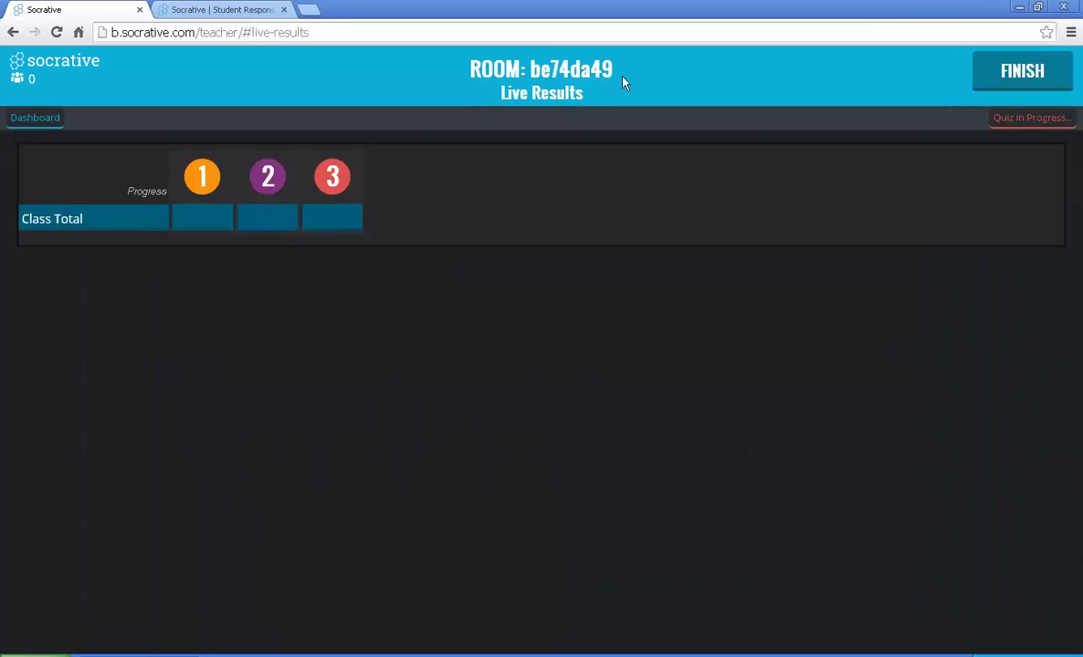
left_click_drag(613, 70, 532, 69)
key("ctrl+c")
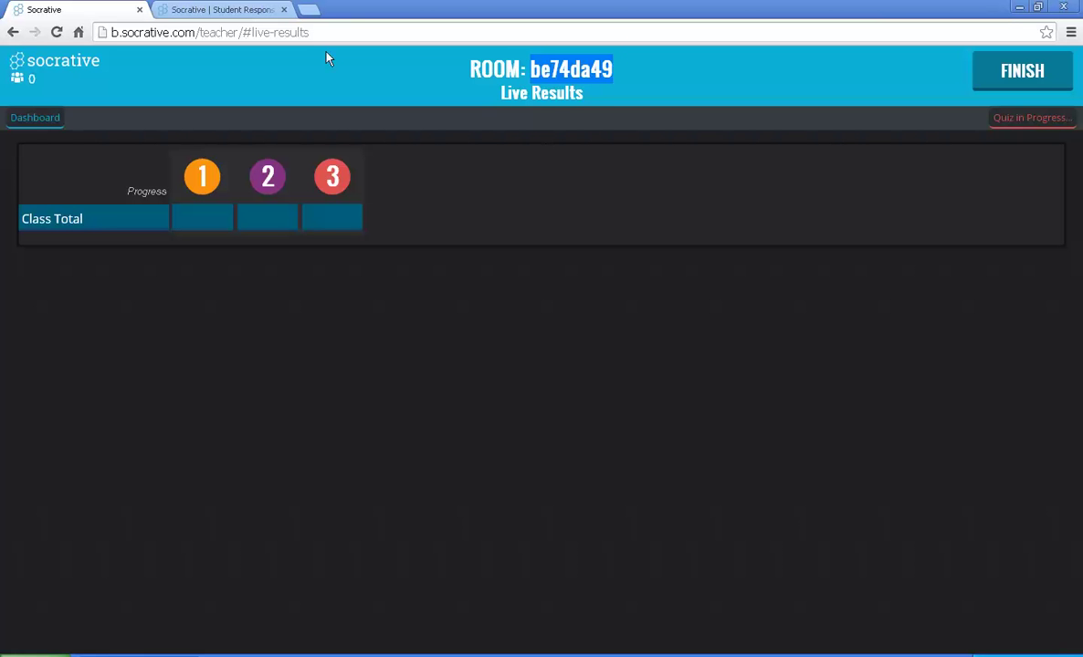
Step: In the second tab, join the teacher's room as a student using the pasted room code
left_click(245, 11)
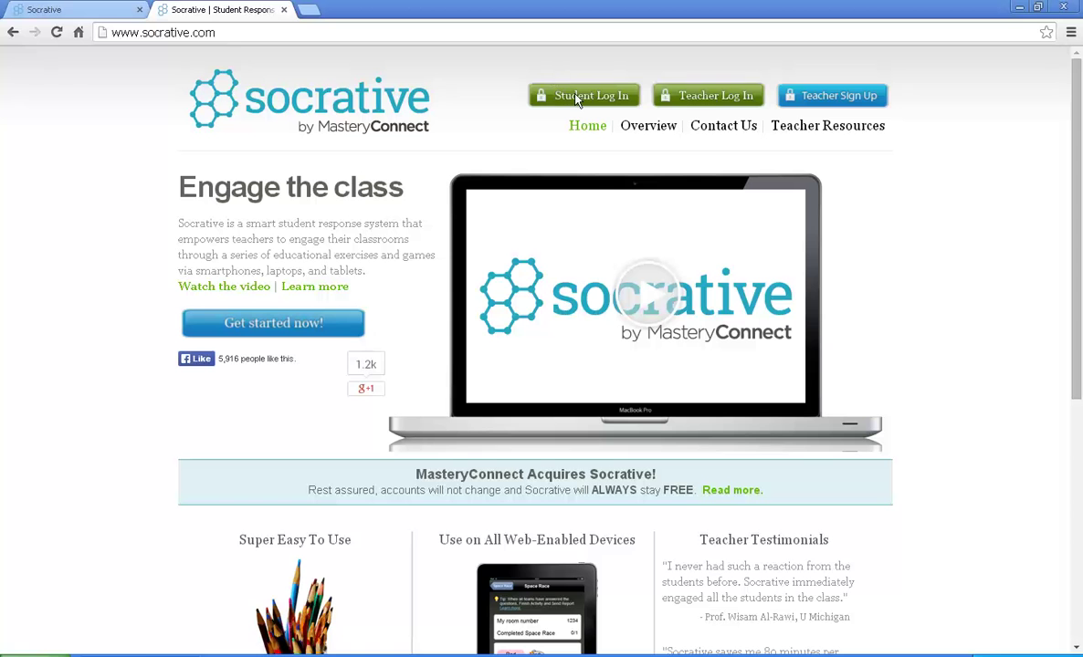
left_click(577, 98)
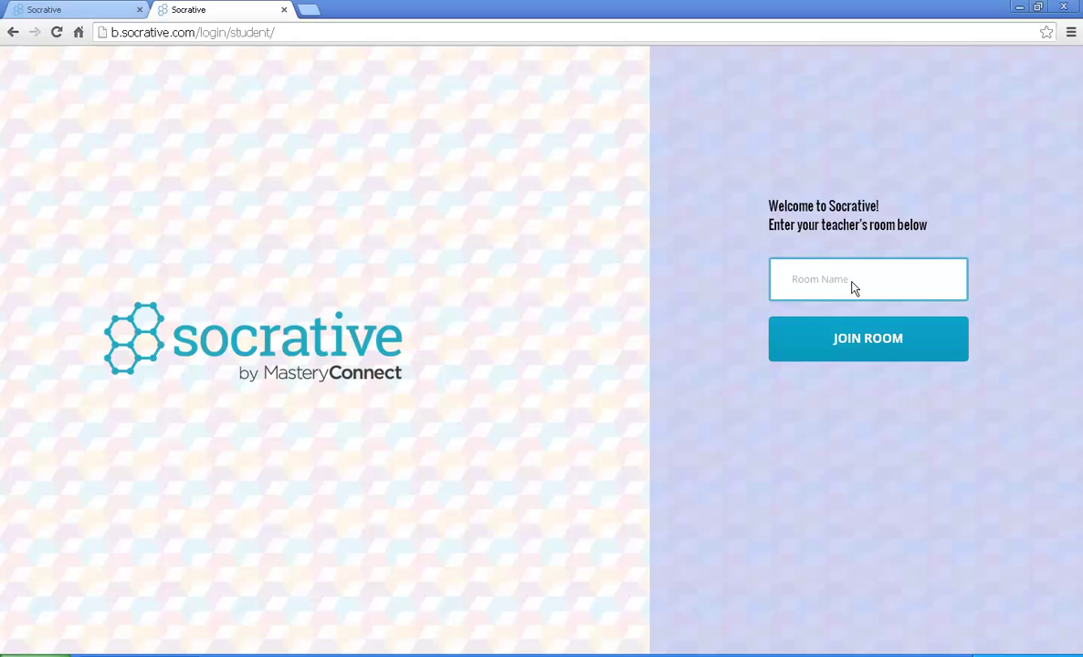
right_click(850, 281)
left_click(885, 362)
left_click(857, 348)
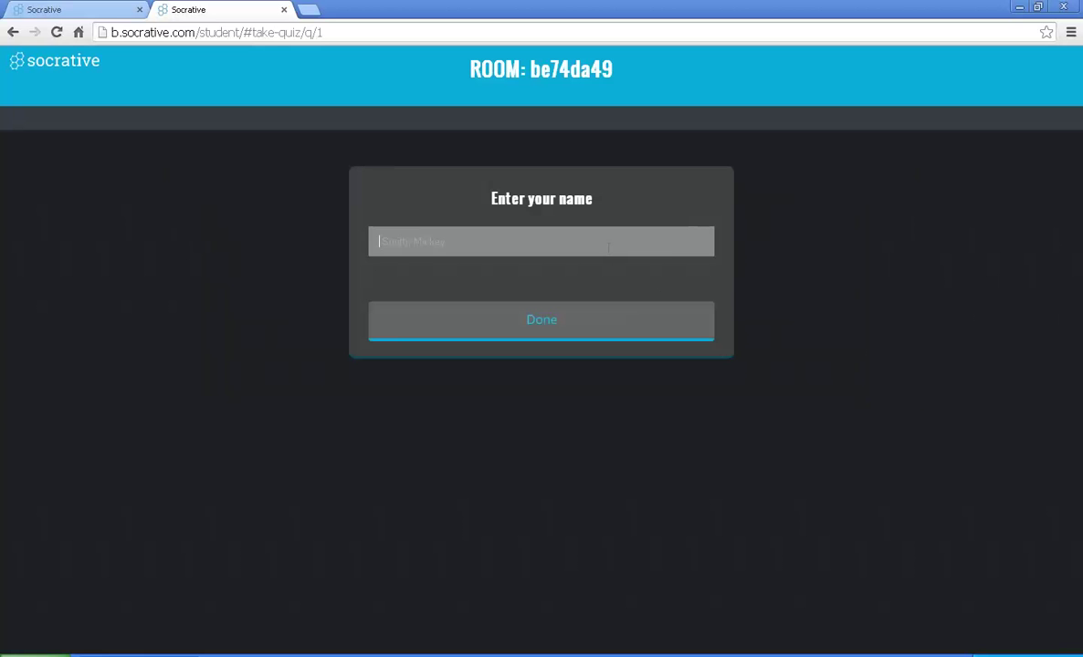
Step: Enter the student's name, start the quiz and answer 20 to question 1
type("Rella, Cindy")
left_click(510, 327)
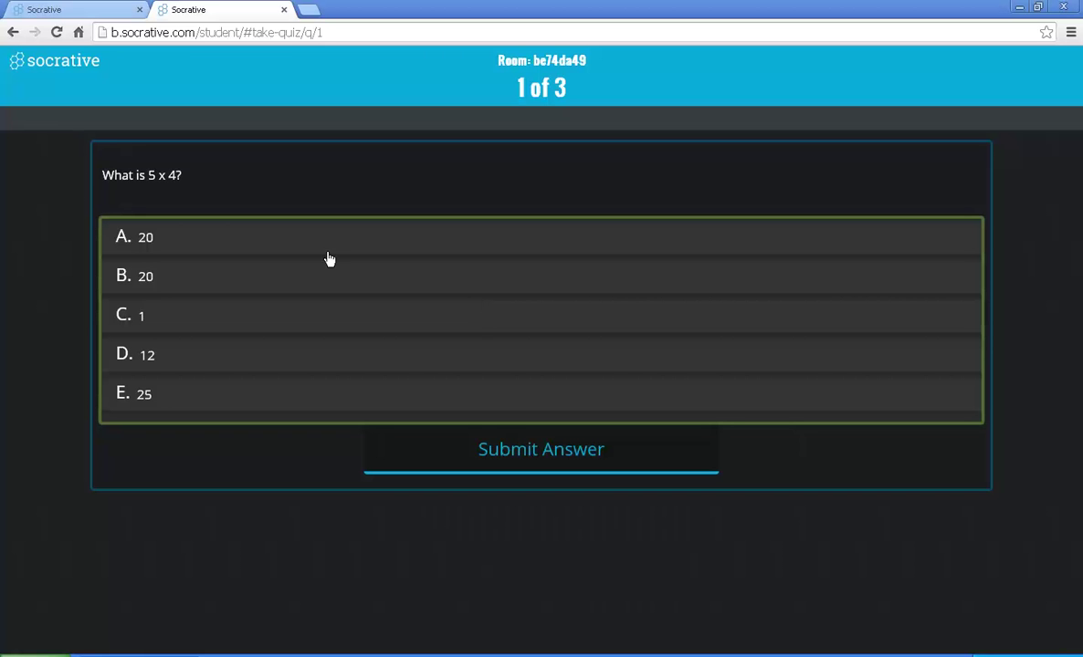
left_click(187, 252)
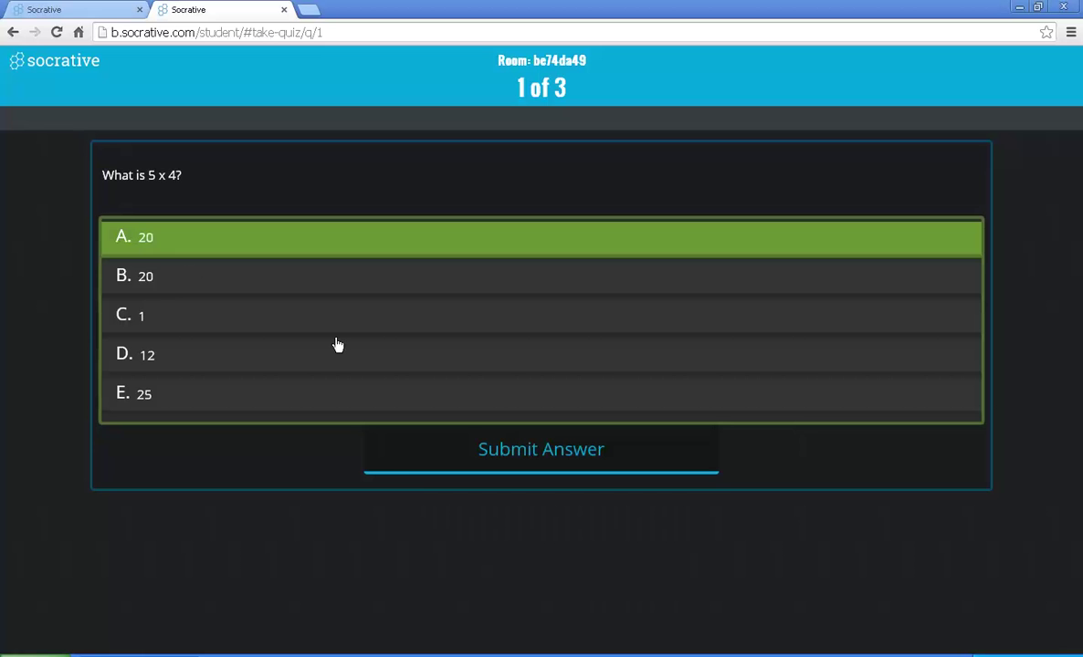
left_click(514, 454)
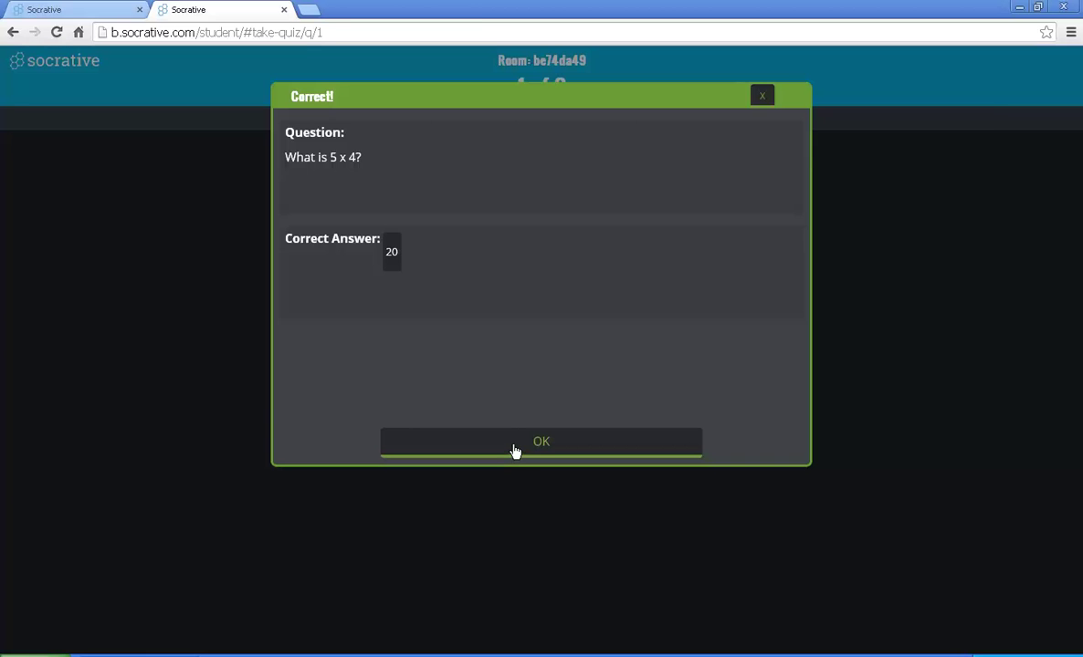
left_click(514, 451)
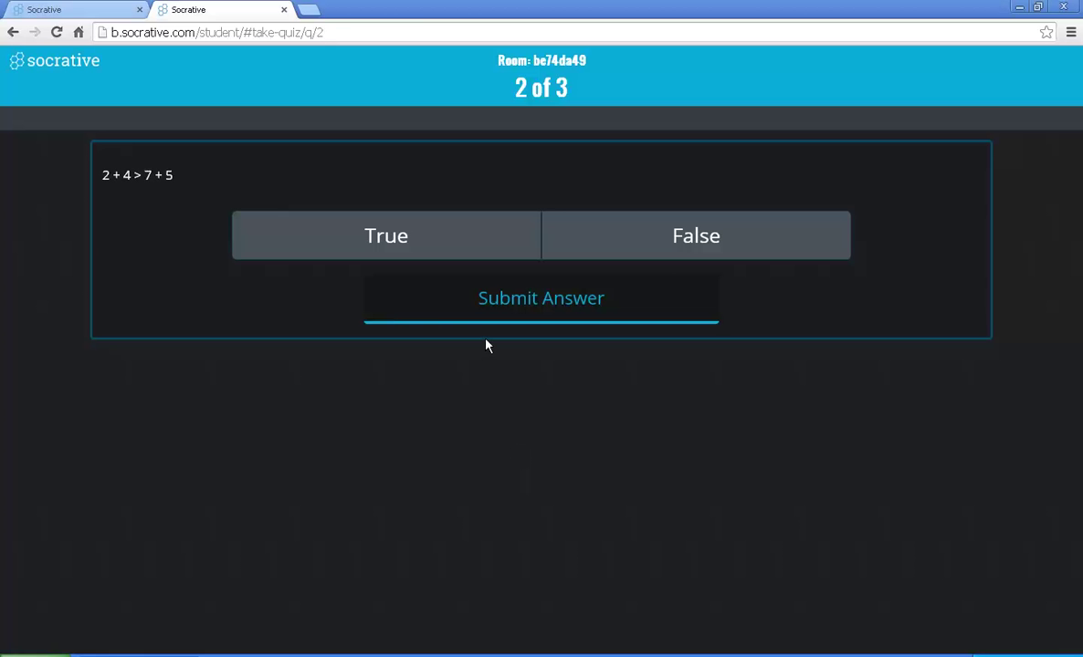
Step: Answer True to question 2 and PEMDAS to question 3, dismissing each feedback dialog
left_click(421, 247)
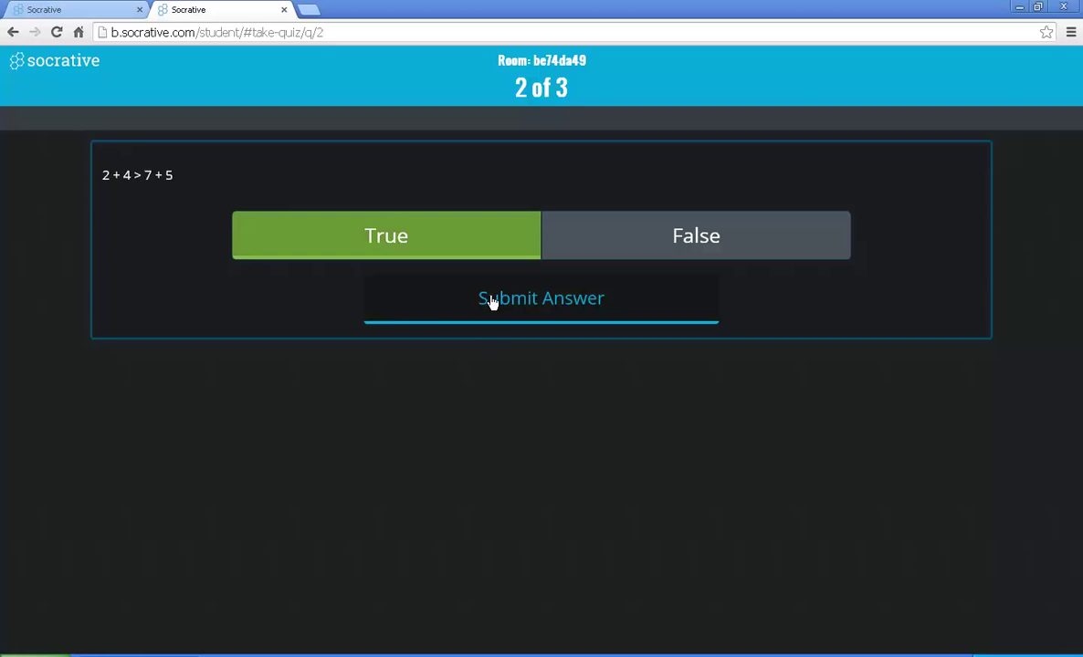
left_click(493, 300)
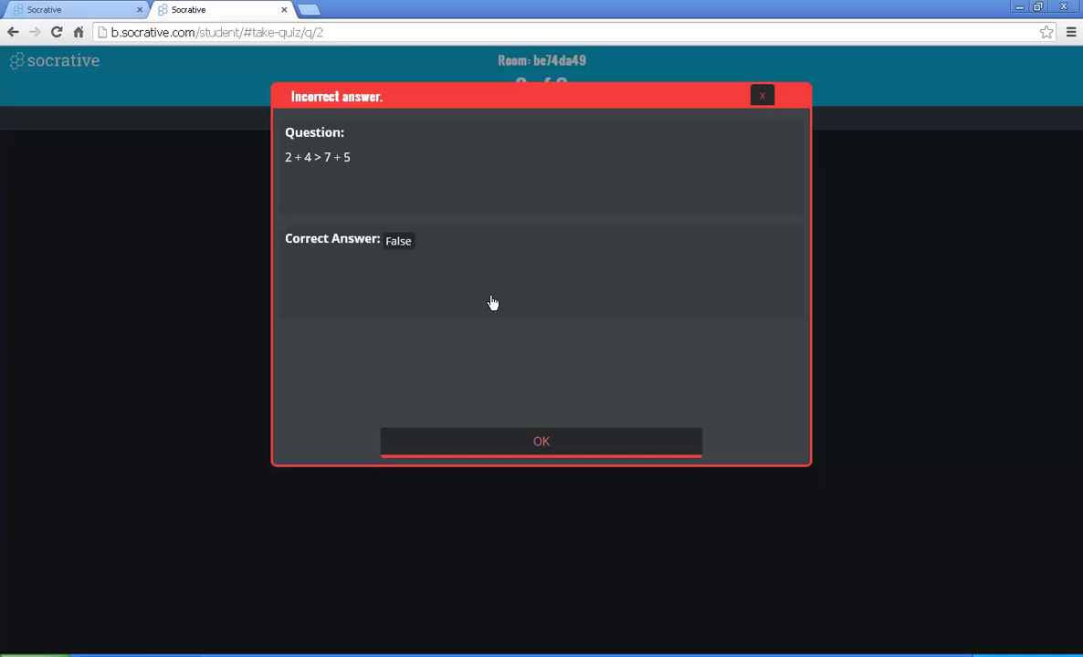
left_click(536, 451)
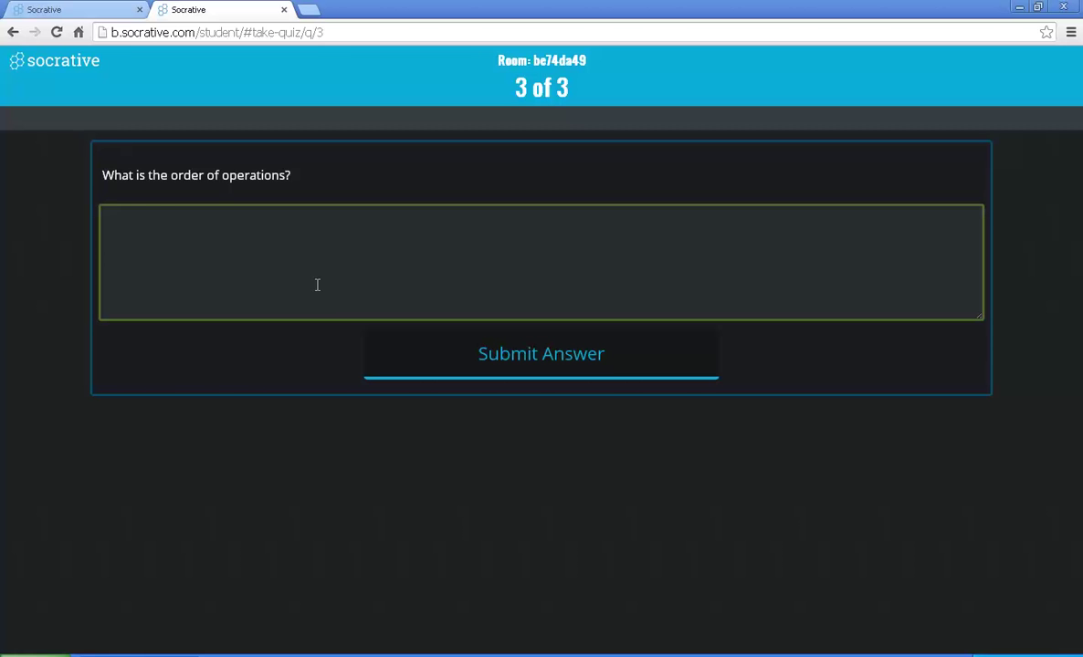
type("PEMDAS")
left_click(518, 374)
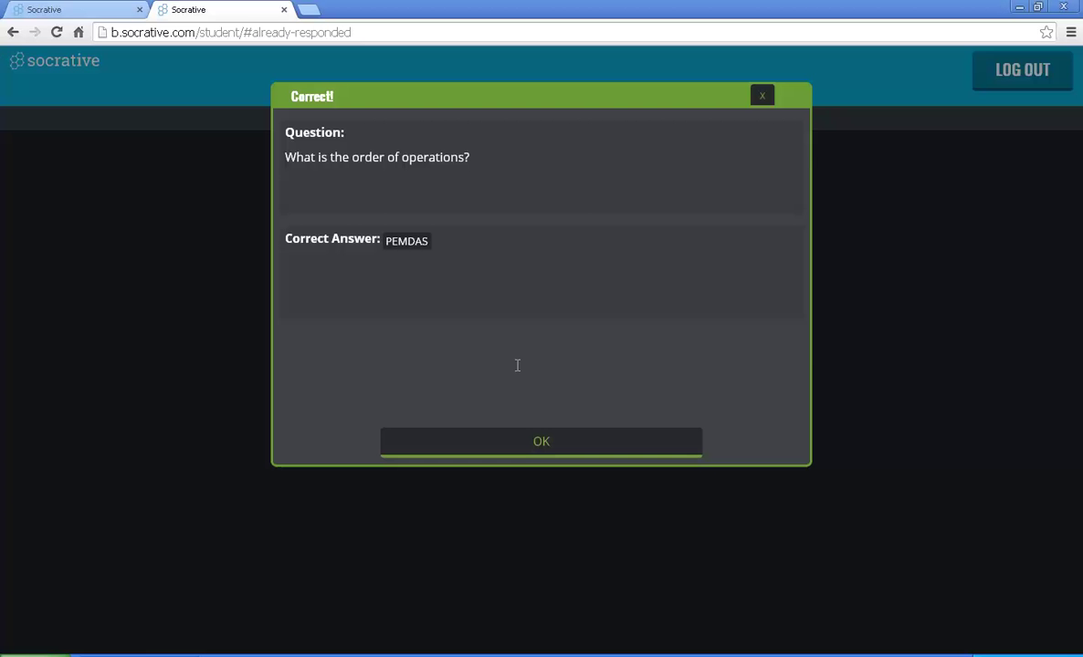
left_click(527, 445)
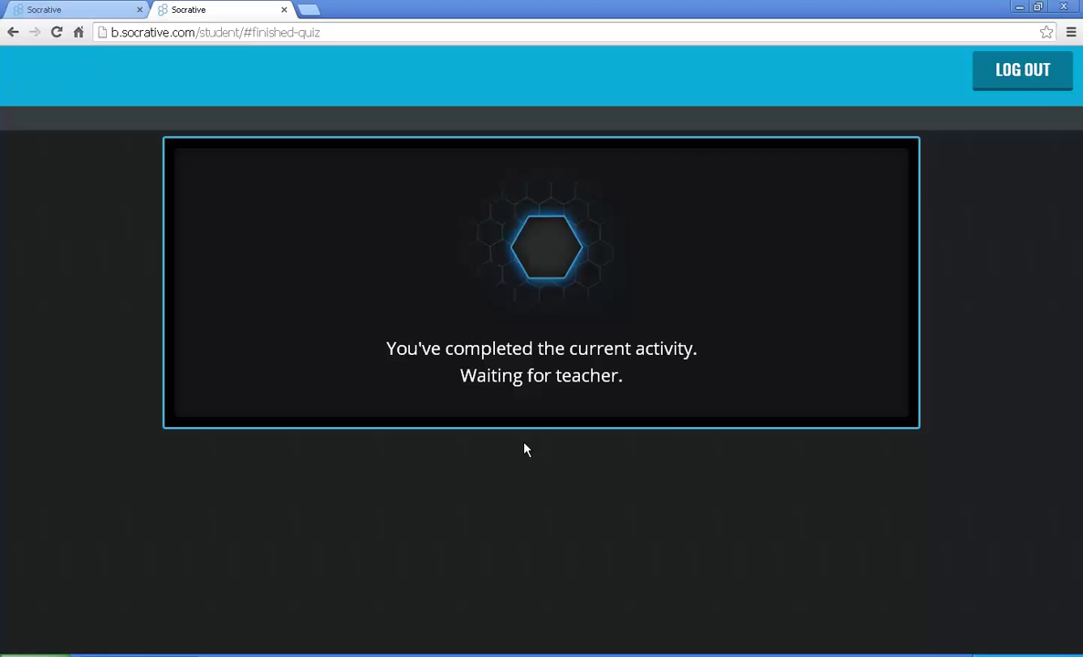
Step: Log the student out, then go to the Dashboard in the teacher's Socrative tab
left_click(1025, 80)
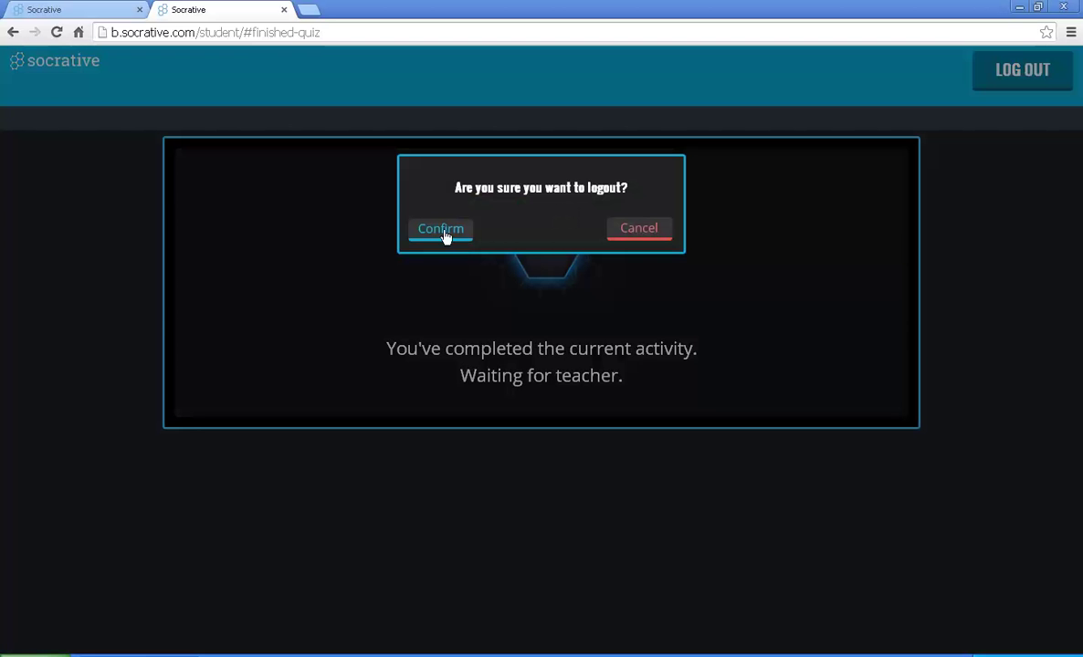
left_click(57, 33)
left_click(75, 13)
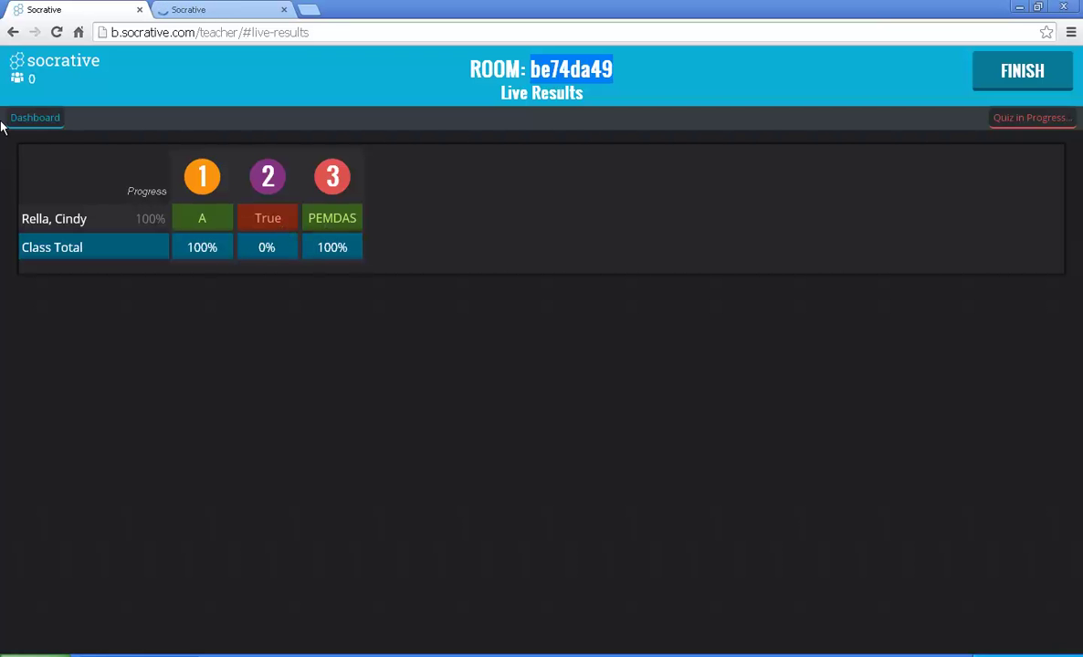
left_click(32, 119)
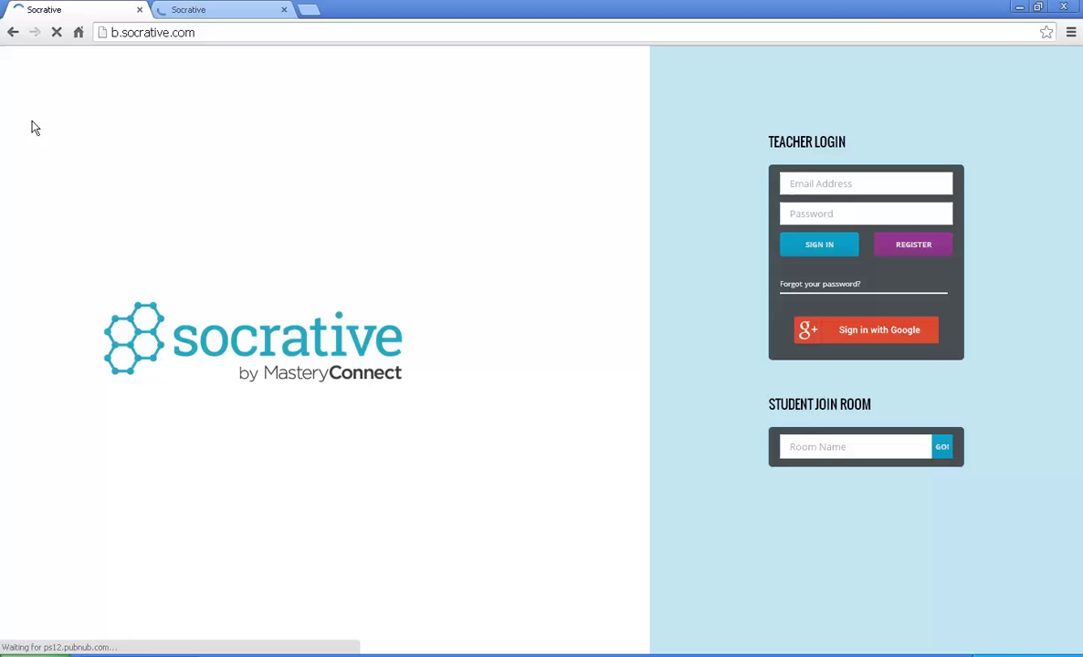
Step: Sign in with the teacher's e-mail address and password
left_click(822, 184)
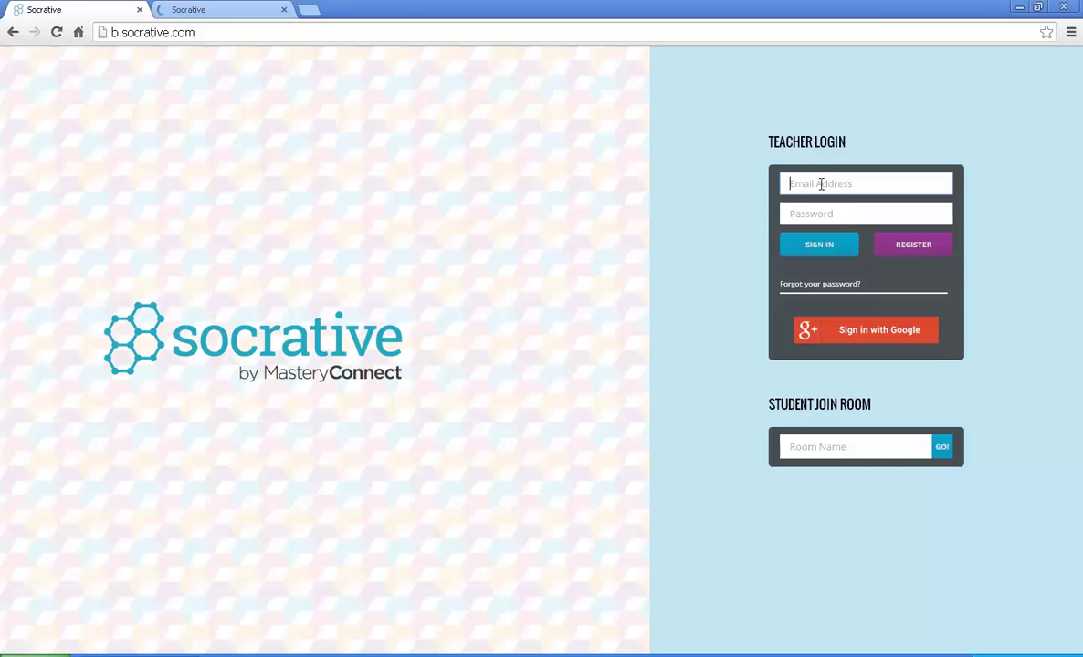
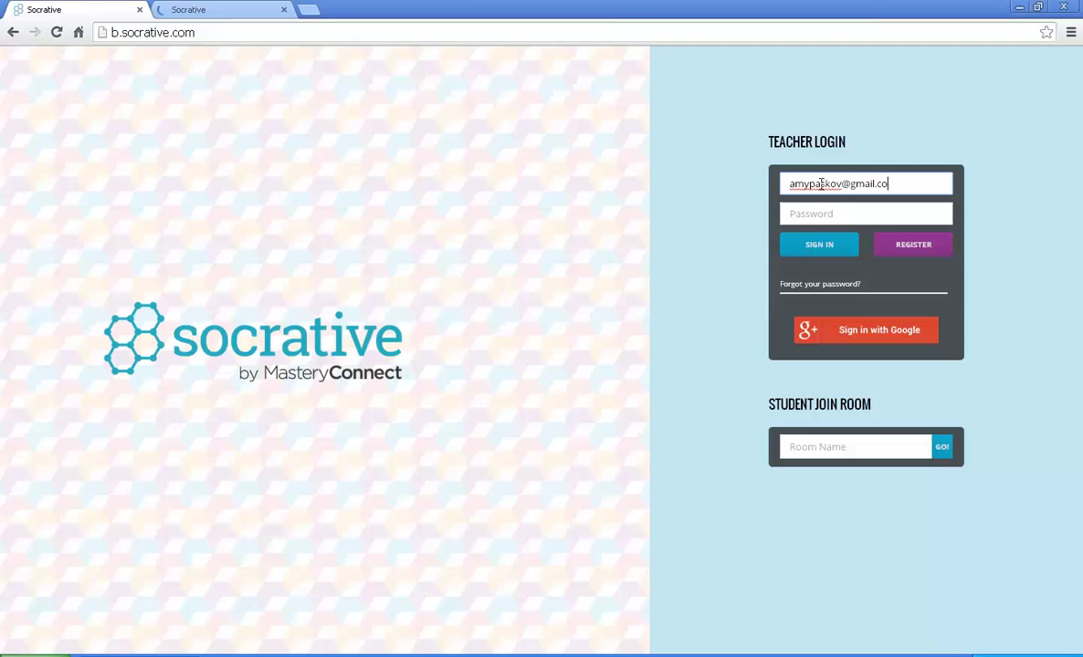
key("Tab")
type("•••••••••")
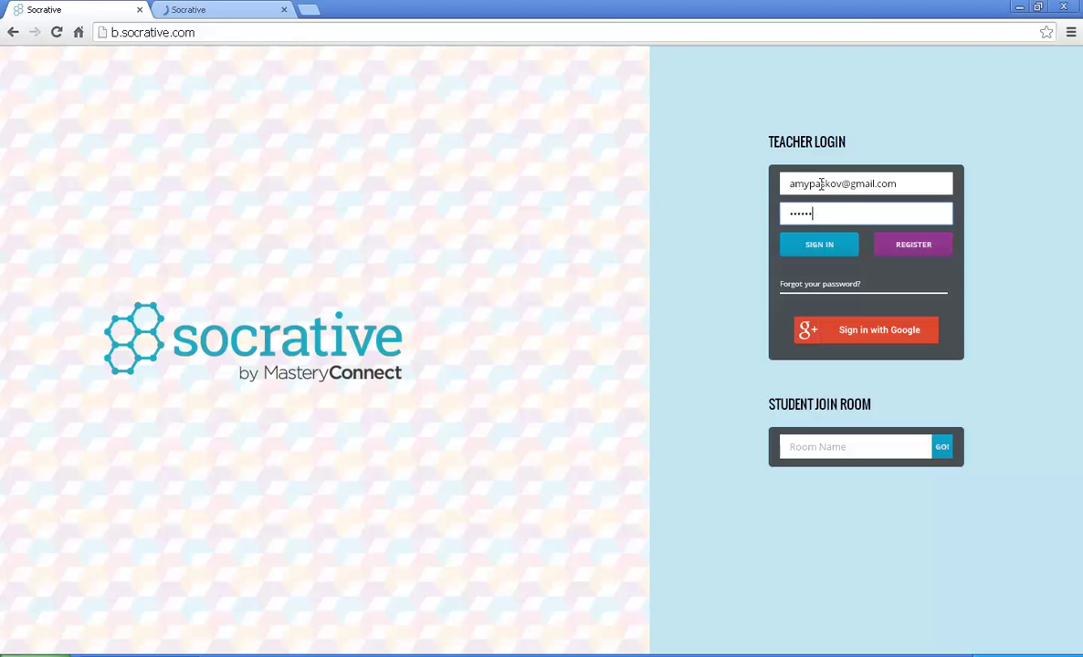
type("•••")
key("Return")
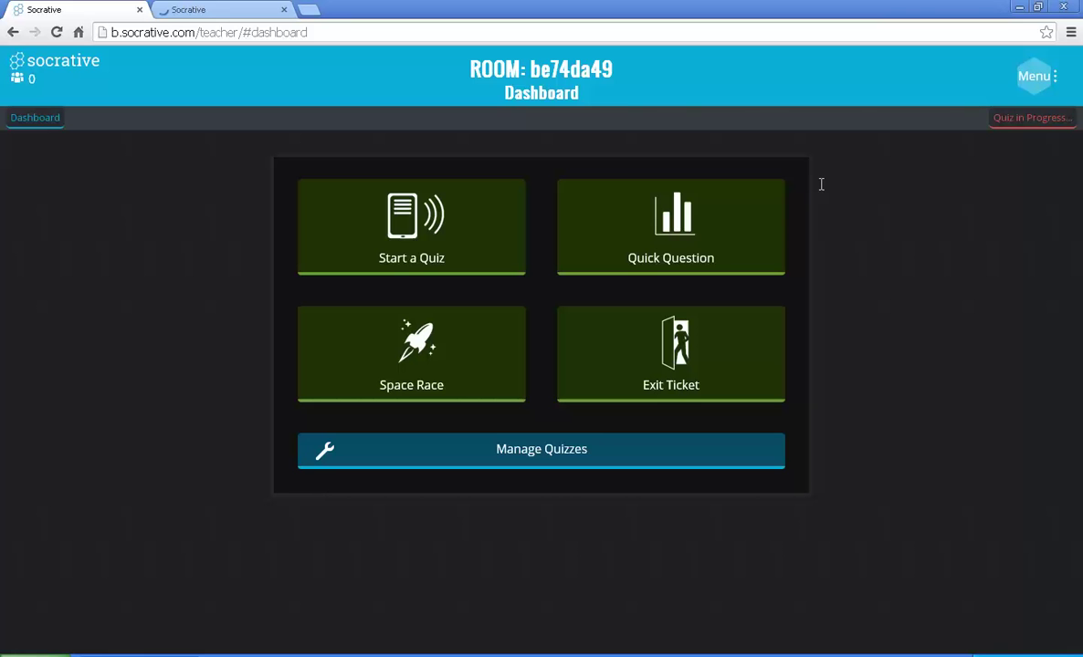
Step: Open Live Results for the running quiz and finish it to bring up report options
left_click(1025, 119)
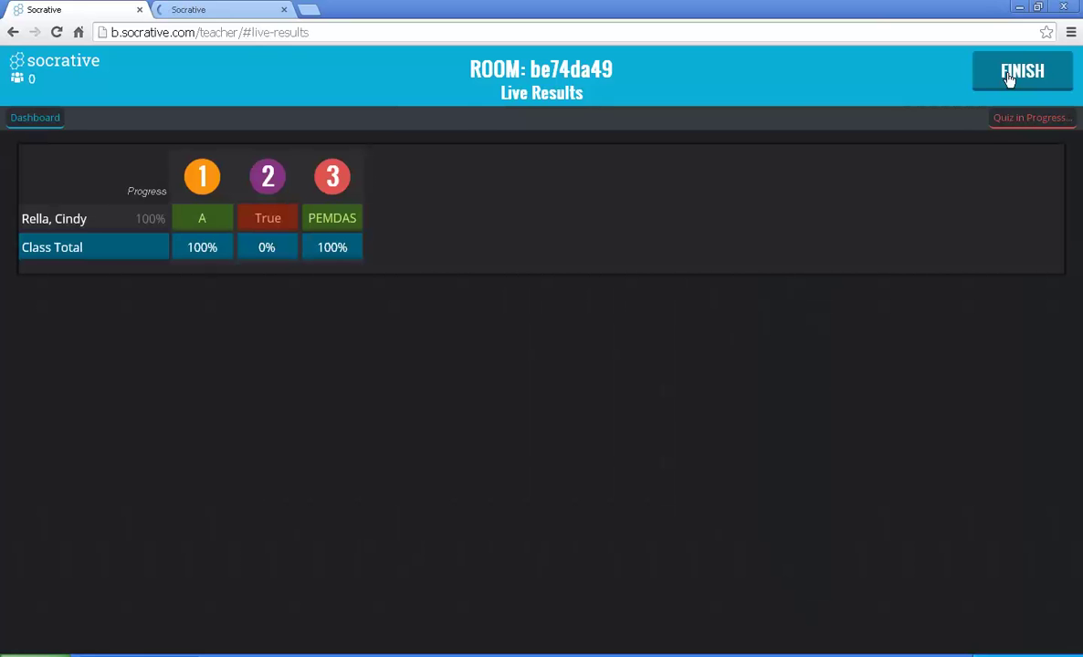
left_click(1009, 77)
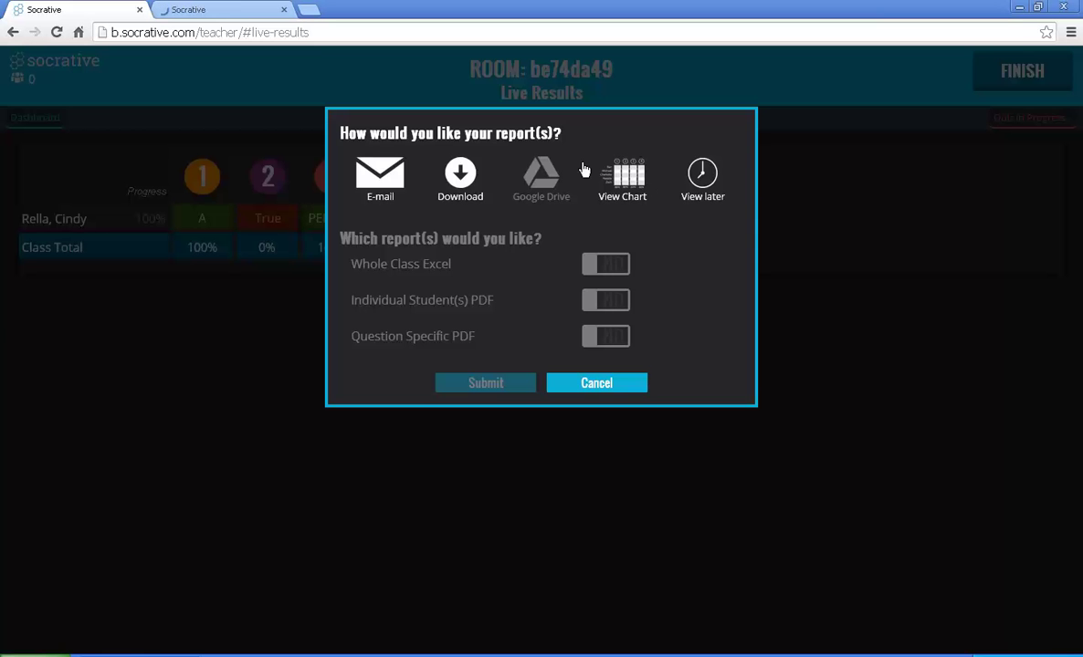
Step: Download only the Individual Student(s) PDF report, with Whole Class Excel turned off
left_click(463, 181)
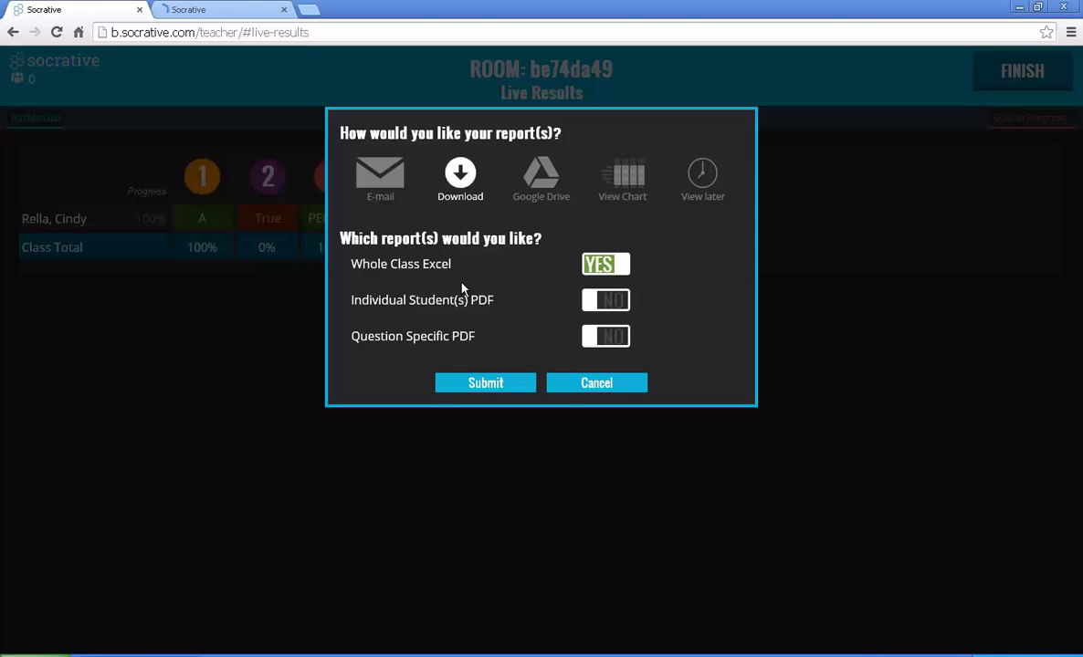
double_click(612, 266)
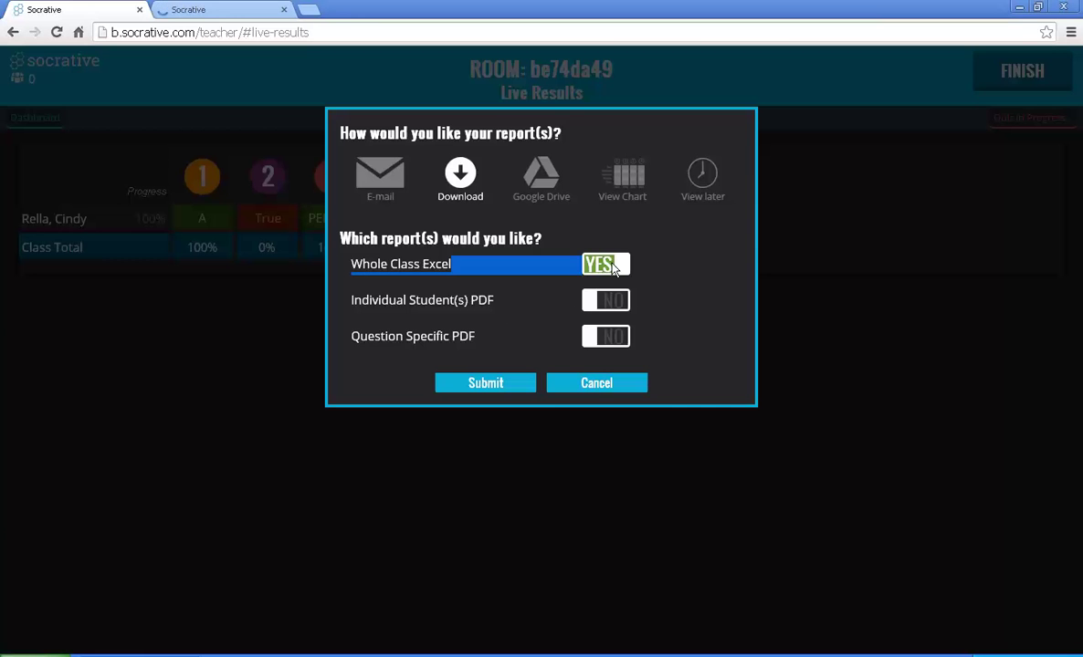
left_click(613, 266)
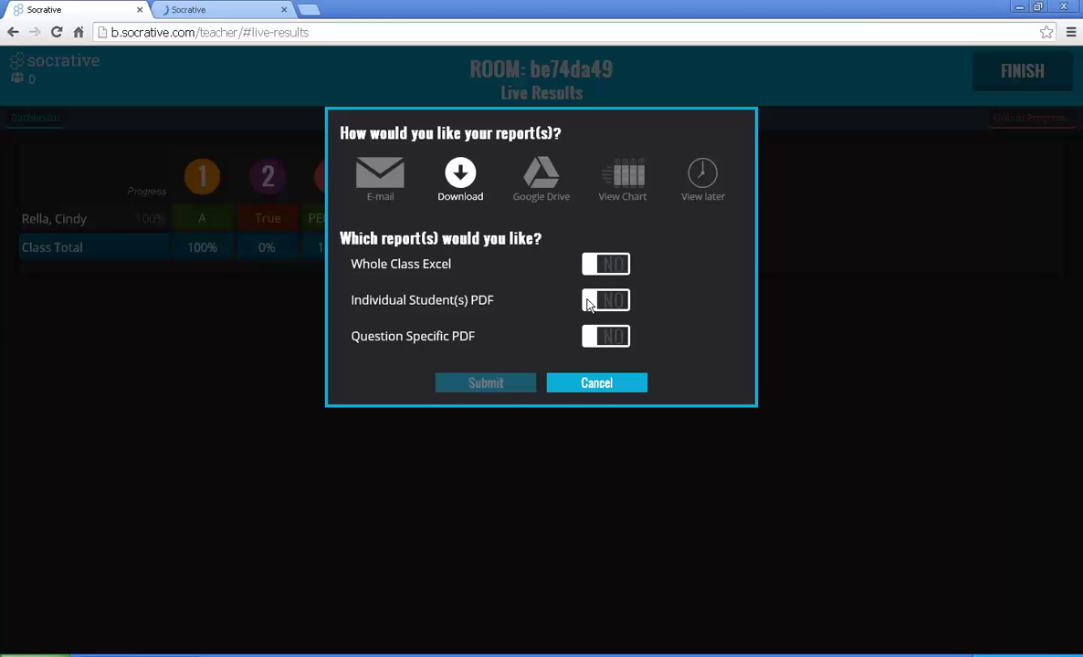
left_click(590, 304)
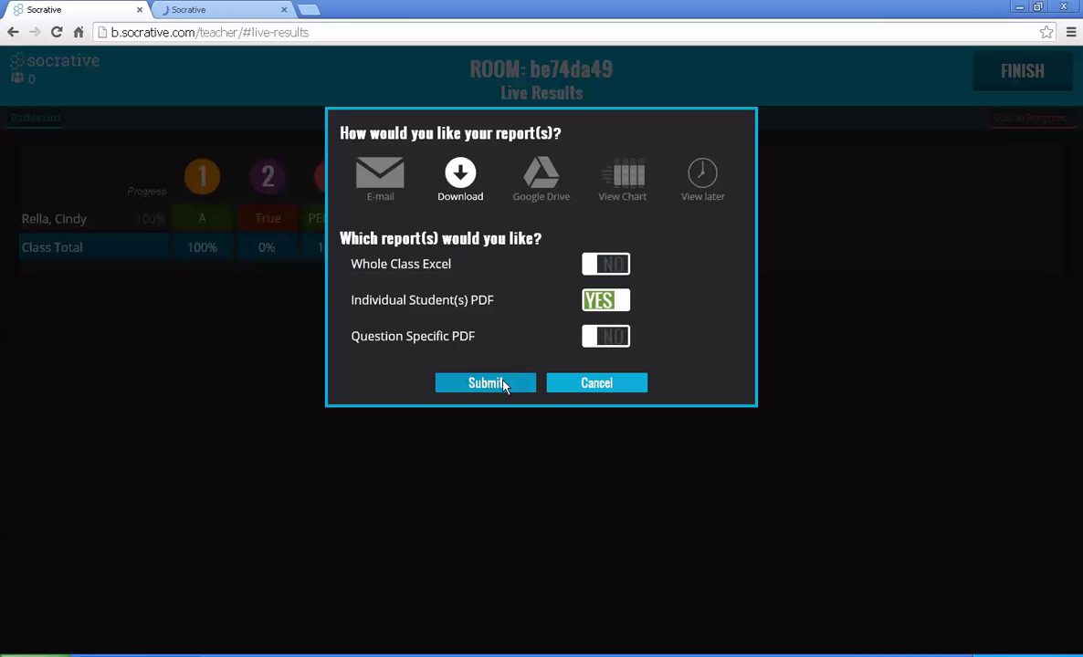
left_click(484, 384)
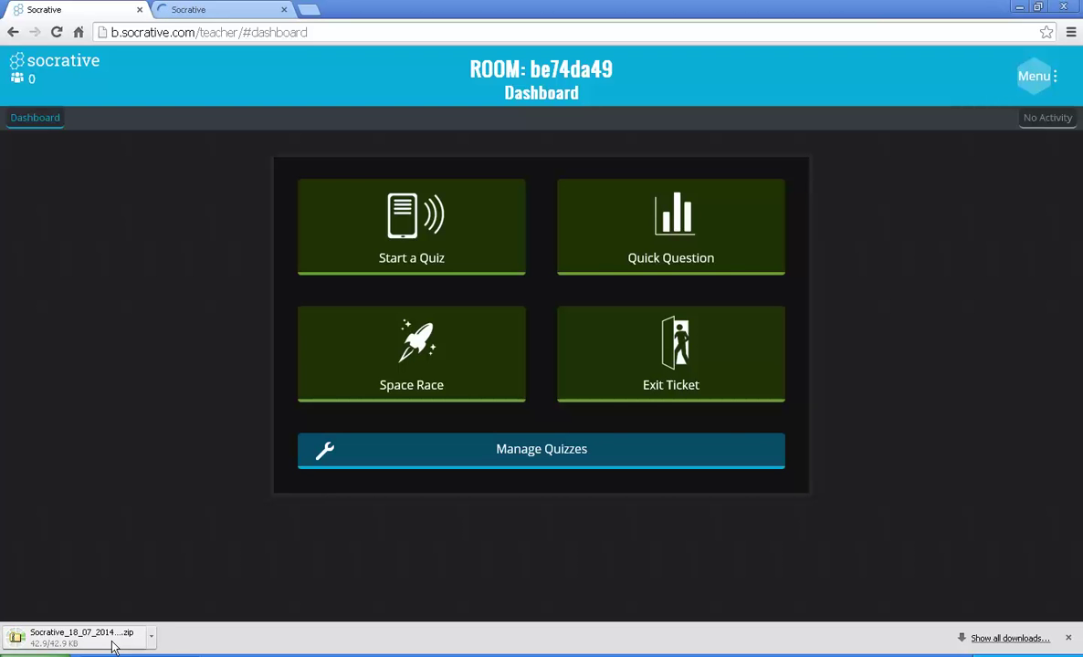
Step: Inspect the downloaded zip's Students folder containing the student PDF, then close Explorer
left_click(111, 644)
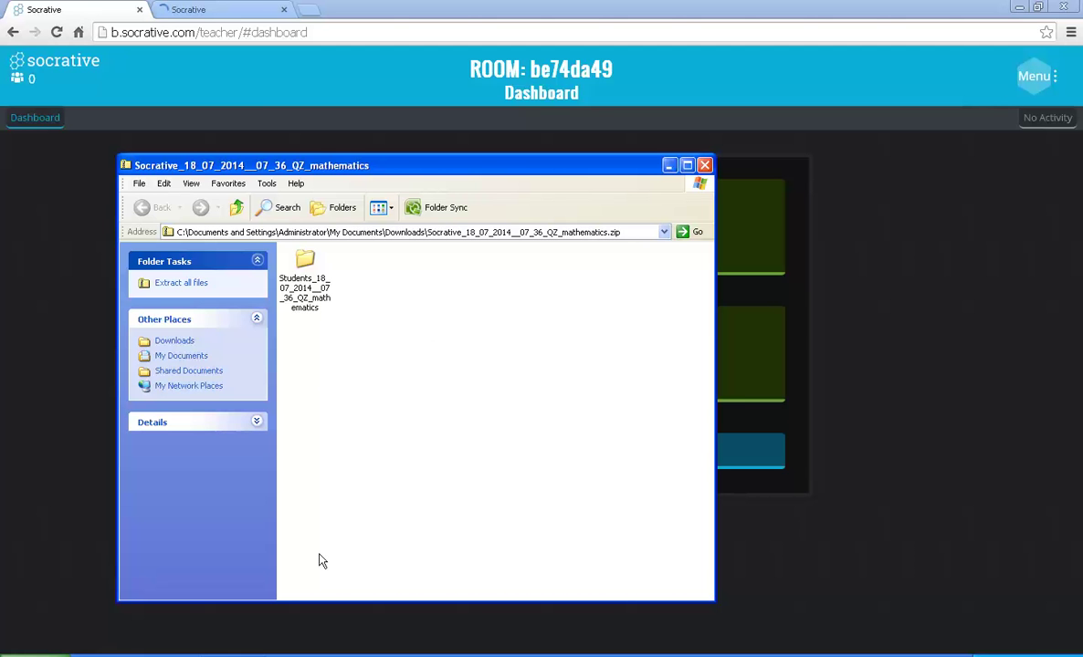
double_click(300, 304)
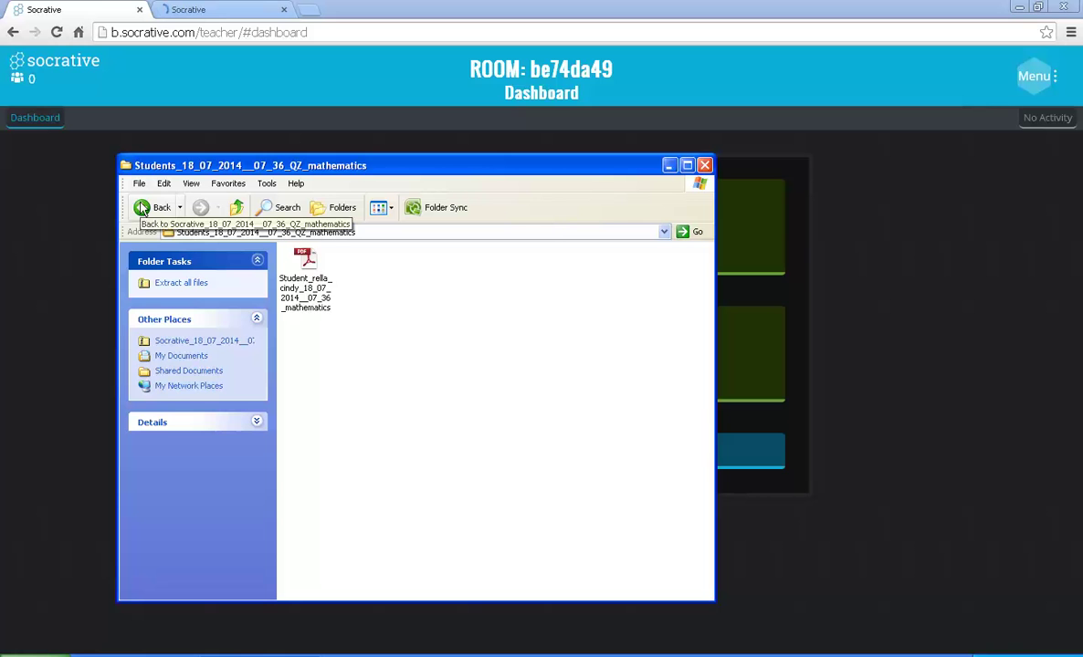
left_click(142, 208)
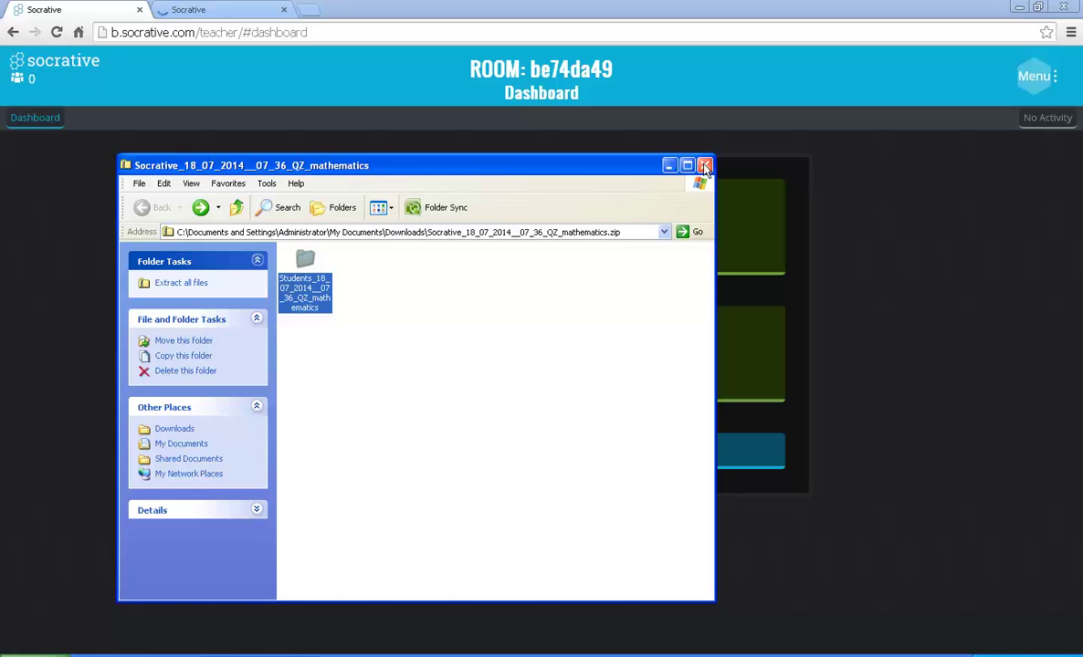
left_click(705, 167)
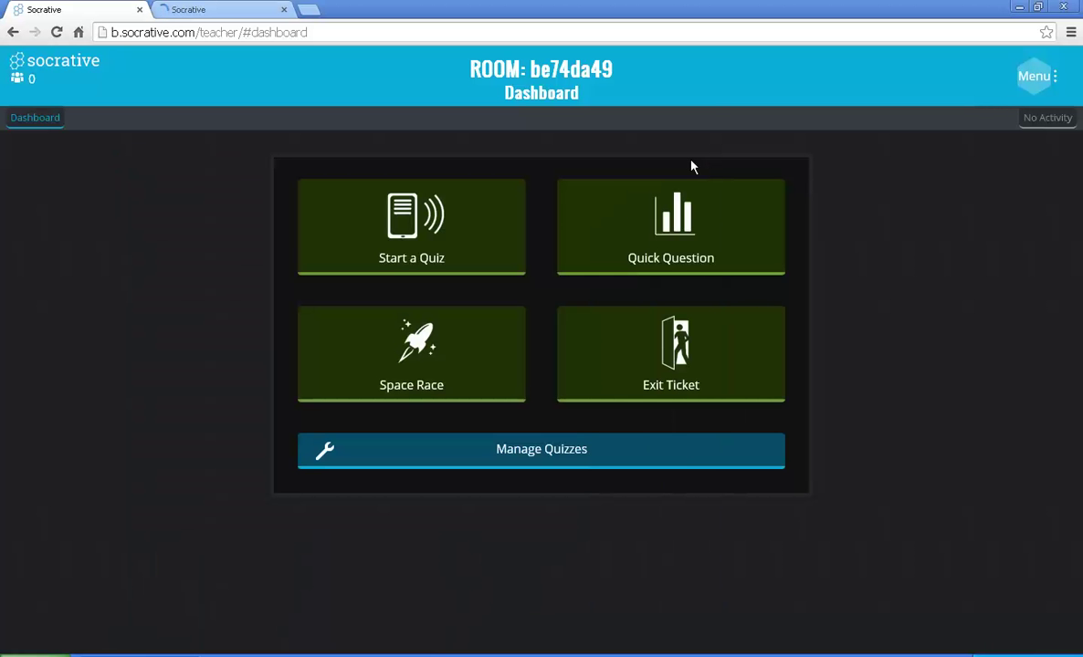